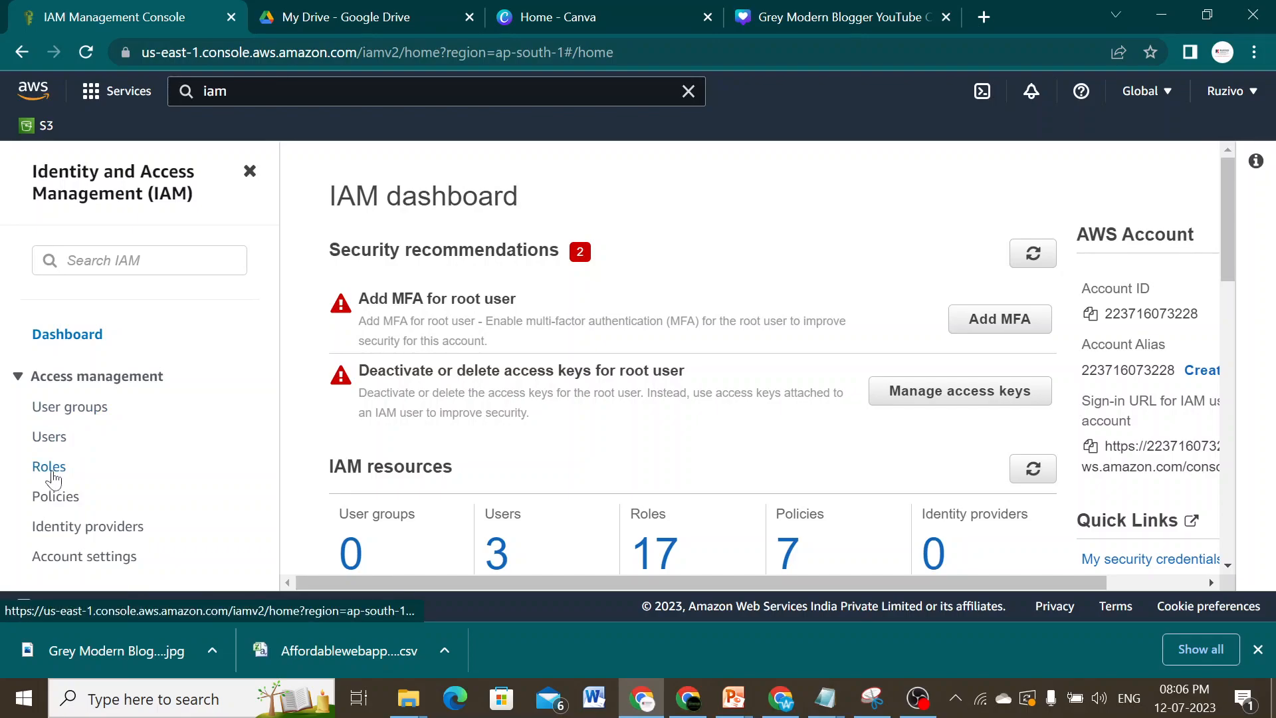
# Start a new IAM role with AWS service as the trusted entity type and EC2 as the use case
pyautogui.click(53, 473)
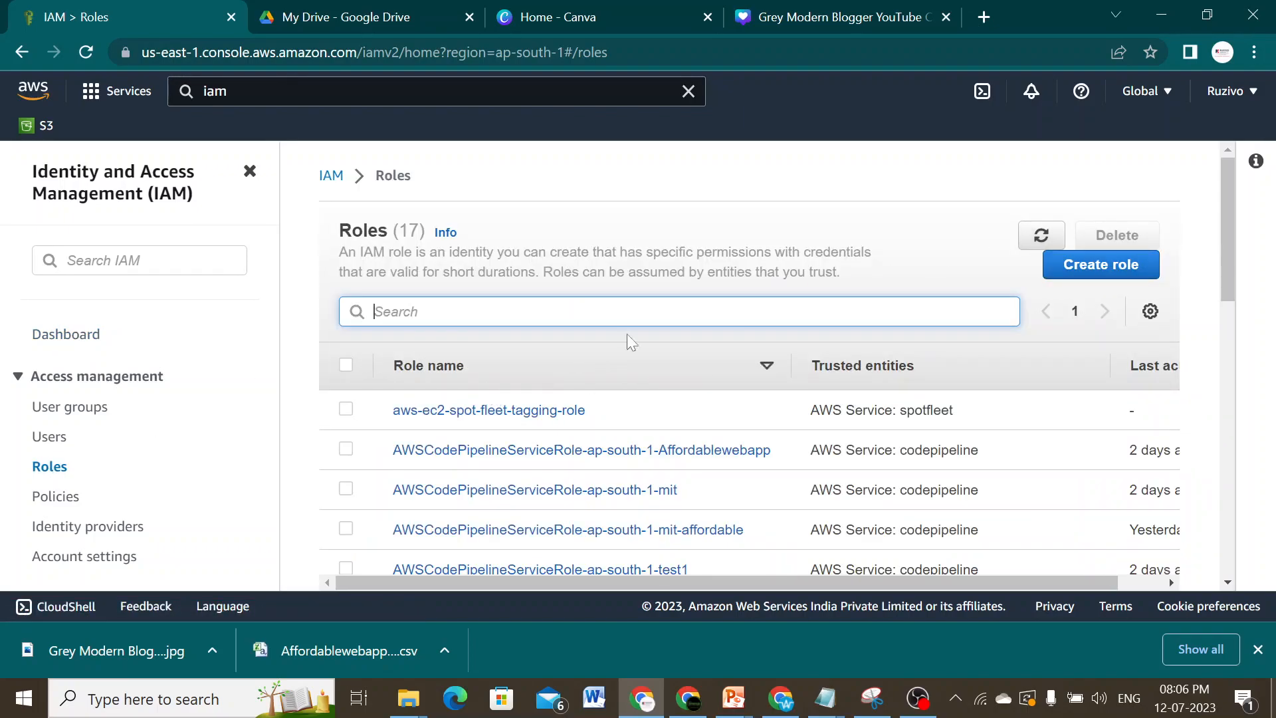
pyautogui.click(1101, 266)
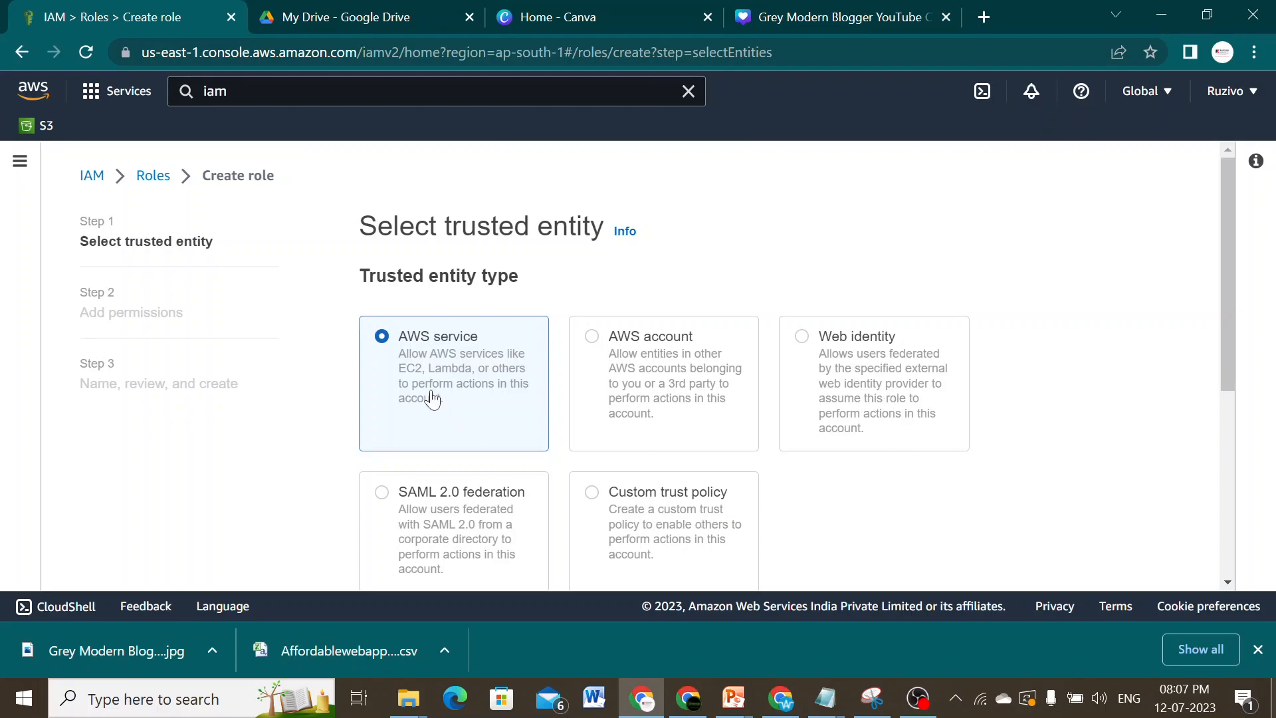
pyautogui.scroll(-2, 458, 392)
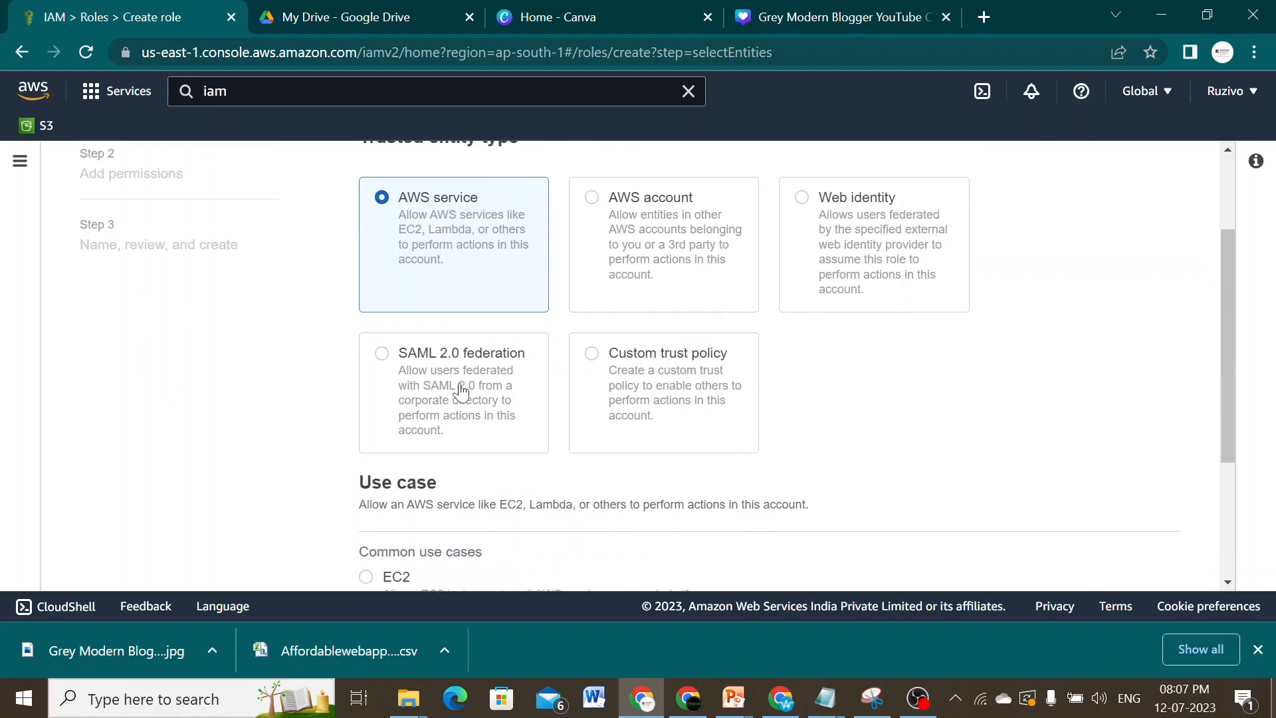
pyautogui.scroll(-3, 460, 391)
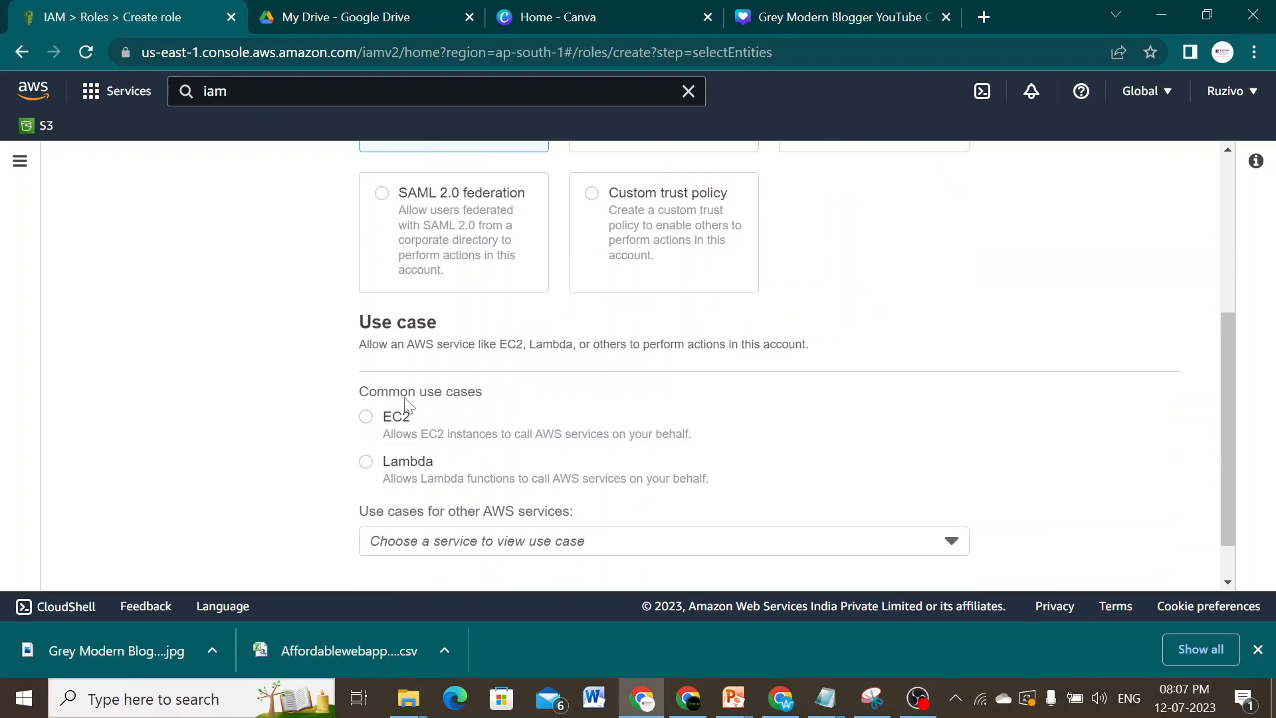
pyautogui.click(366, 416)
pyautogui.scroll(-1, 652, 415)
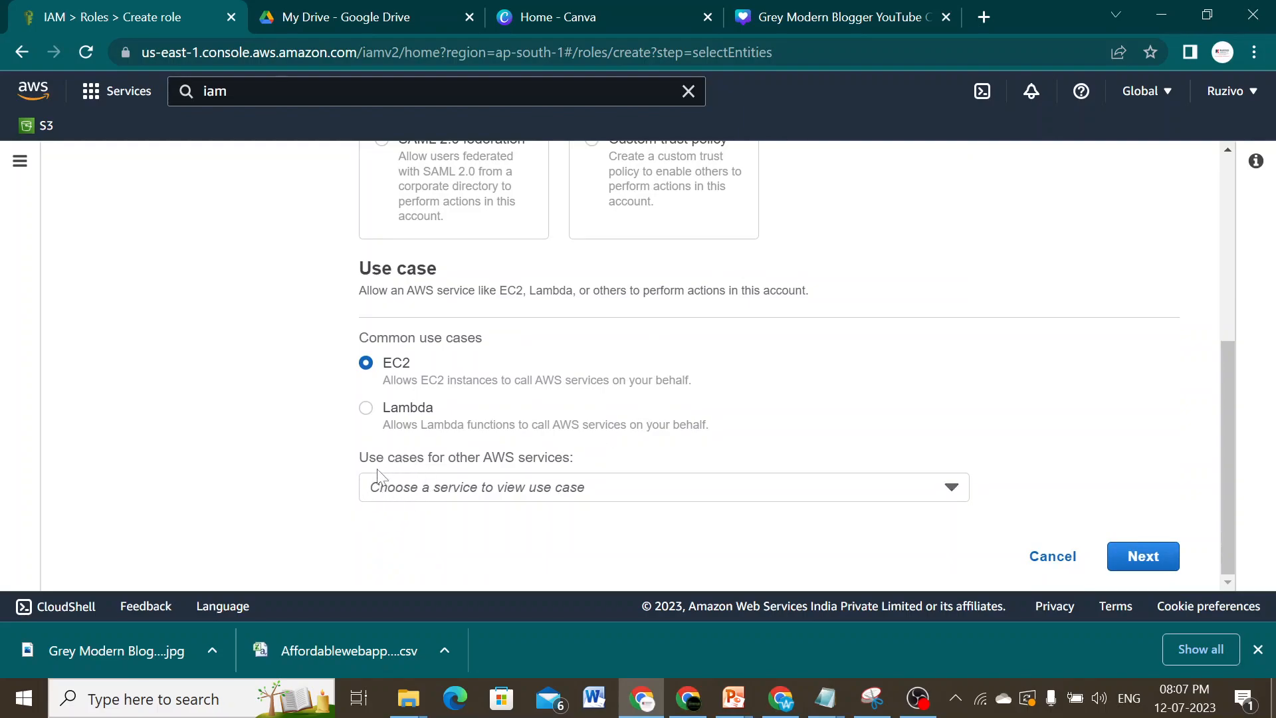
pyautogui.click(473, 493)
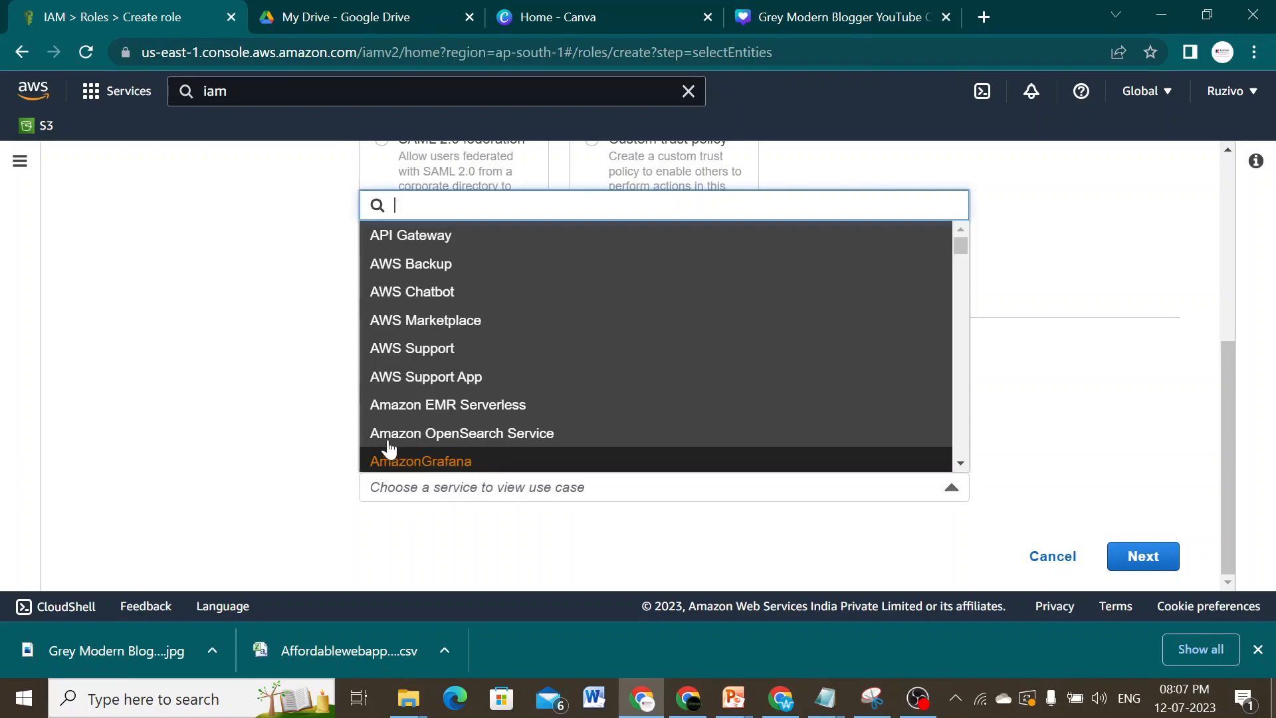
pyautogui.moveTo(961, 244); pyautogui.dragTo(942, 469)
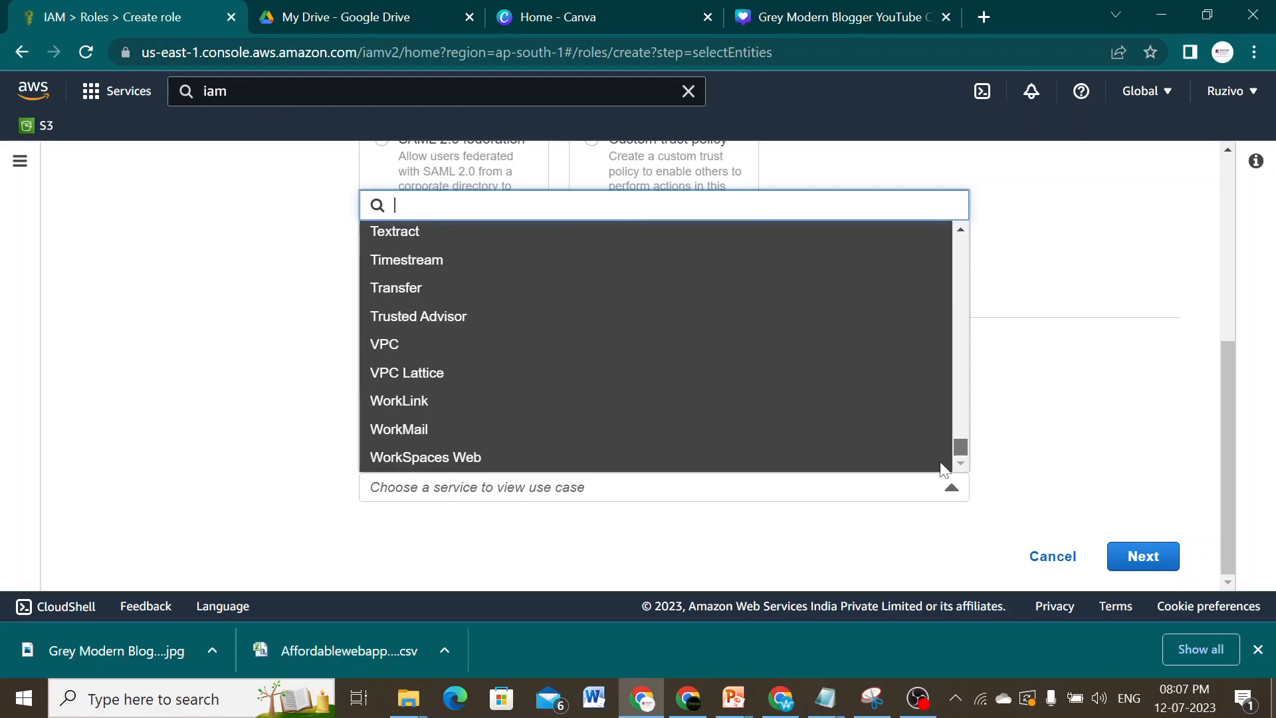
pyautogui.click(1062, 357)
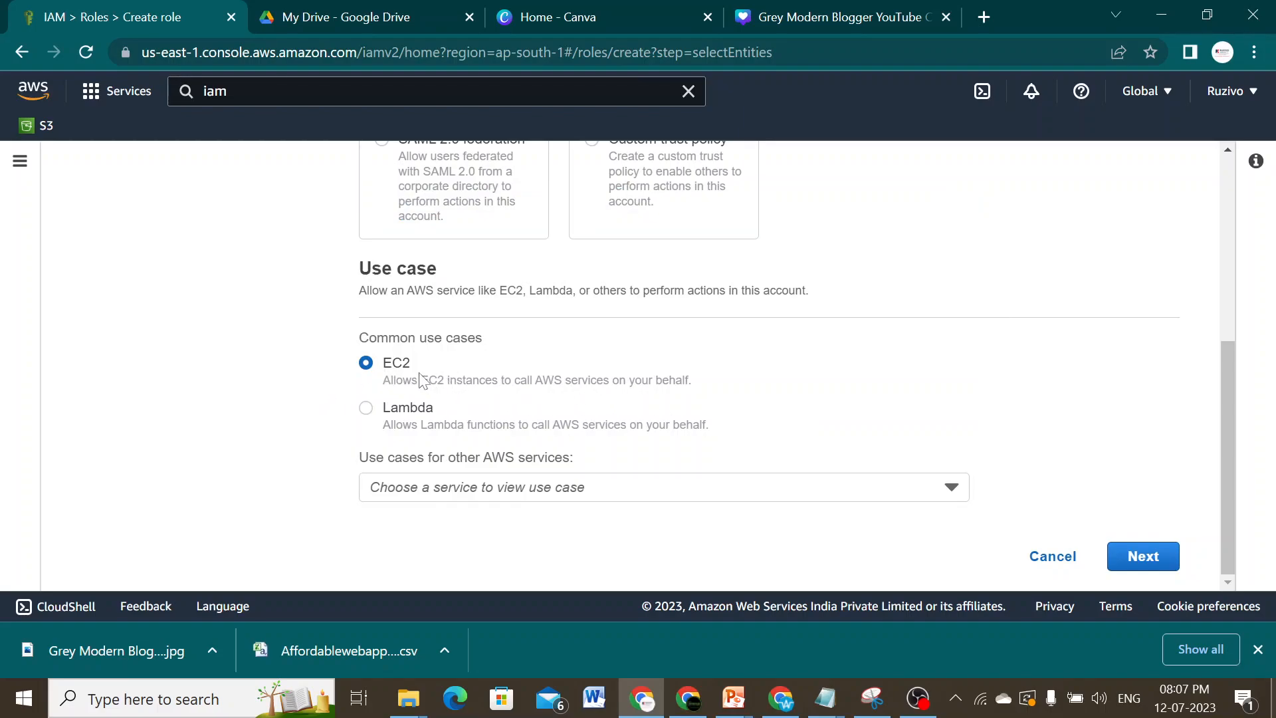
# Proceed to the role's permissions and filter the policies by "Amazons3"
pyautogui.click(1141, 558)
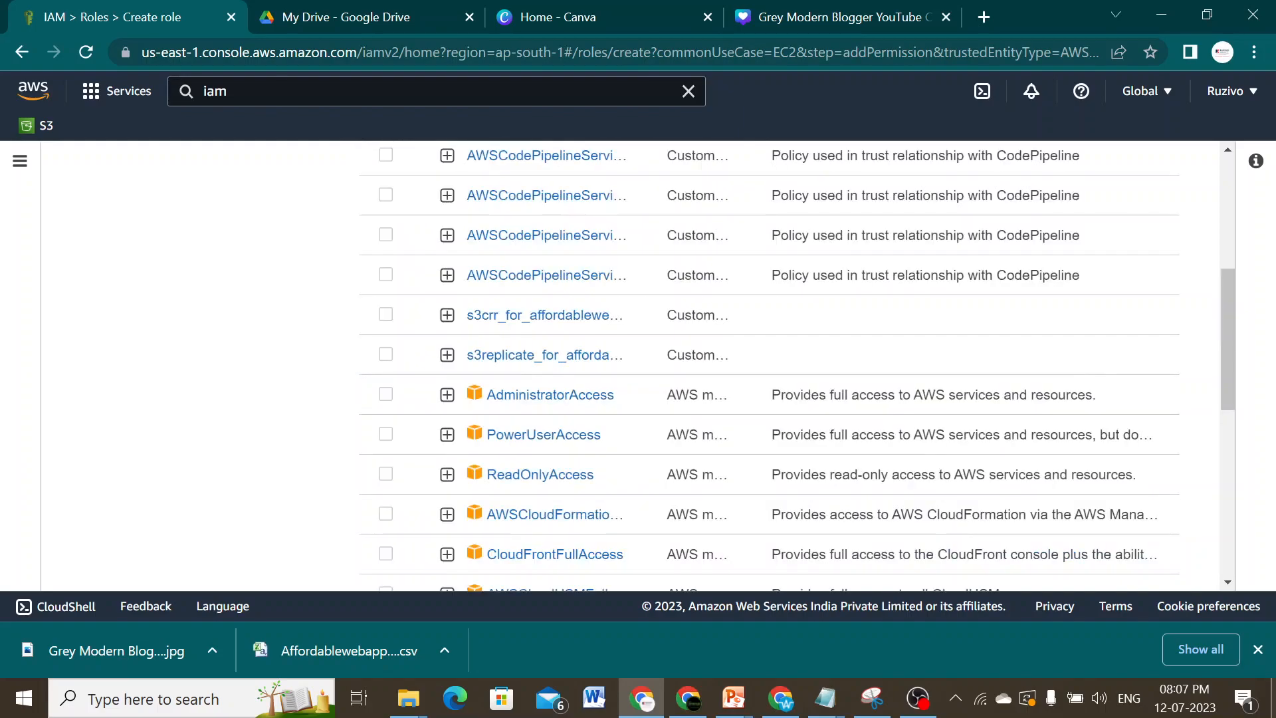
pyautogui.scroll(5, 609, 341)
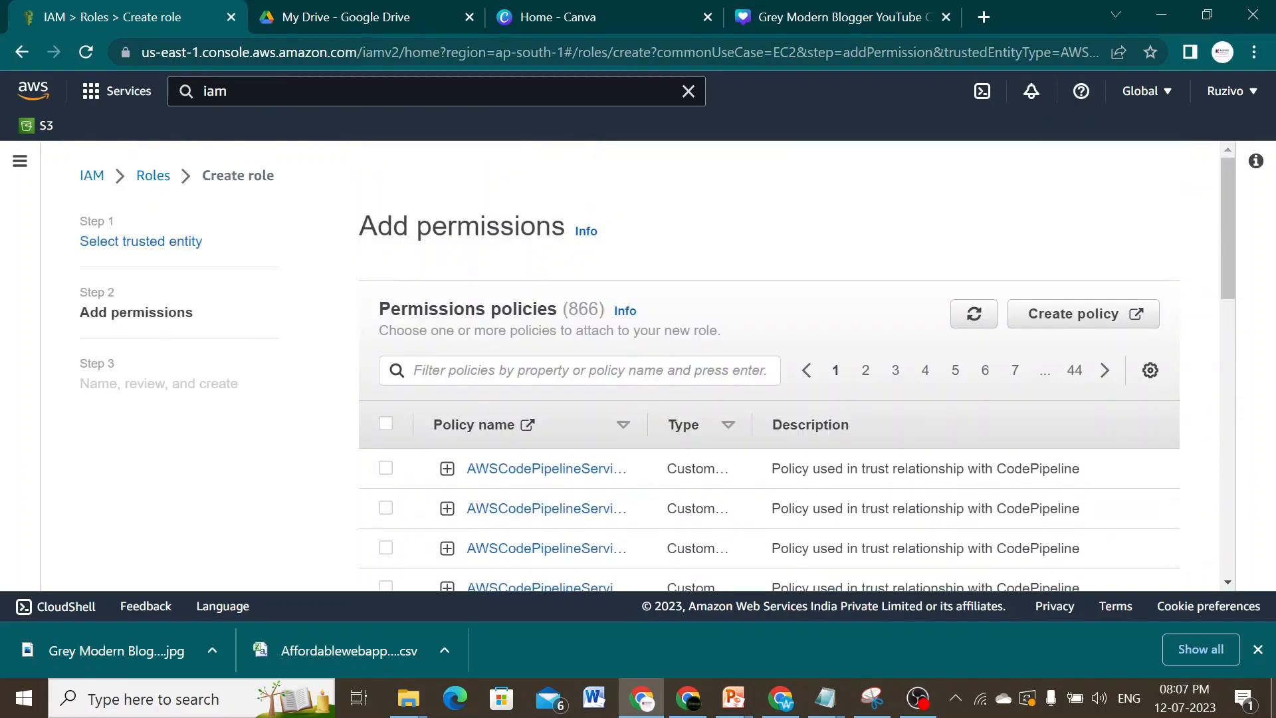
pyautogui.click(578, 370)
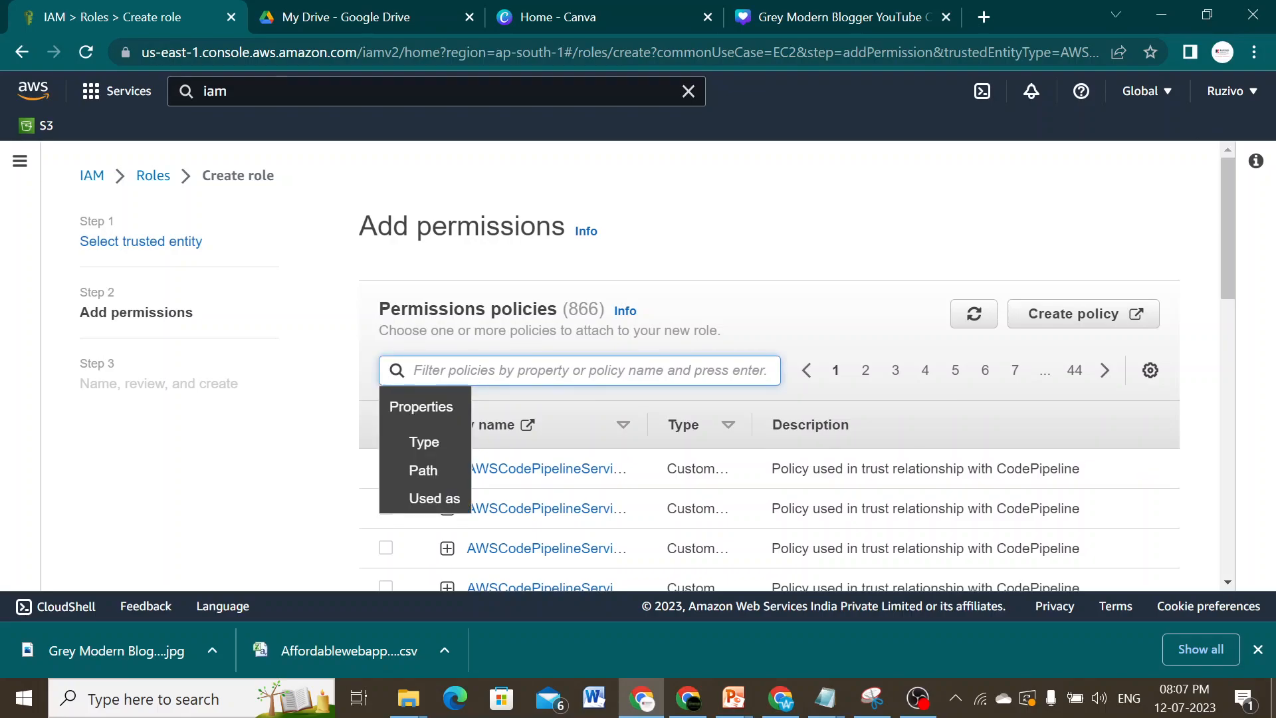
pyautogui.write('A')
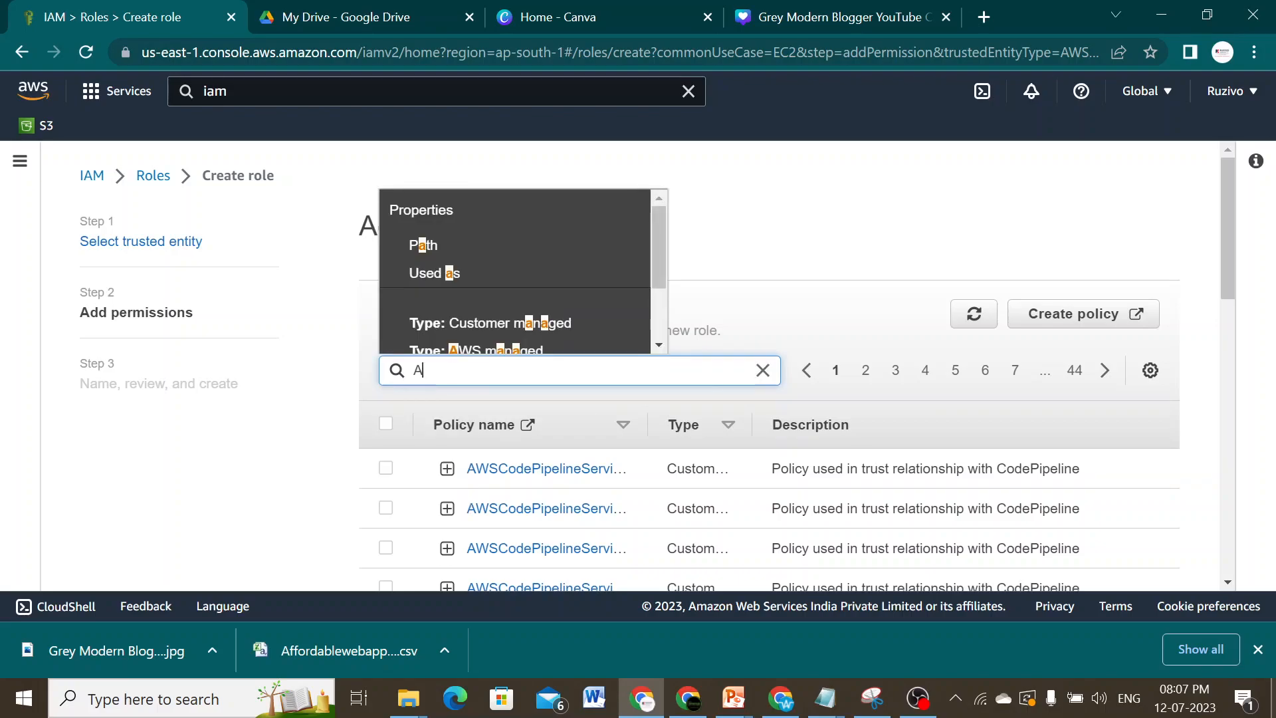
pyautogui.write('mazons3')
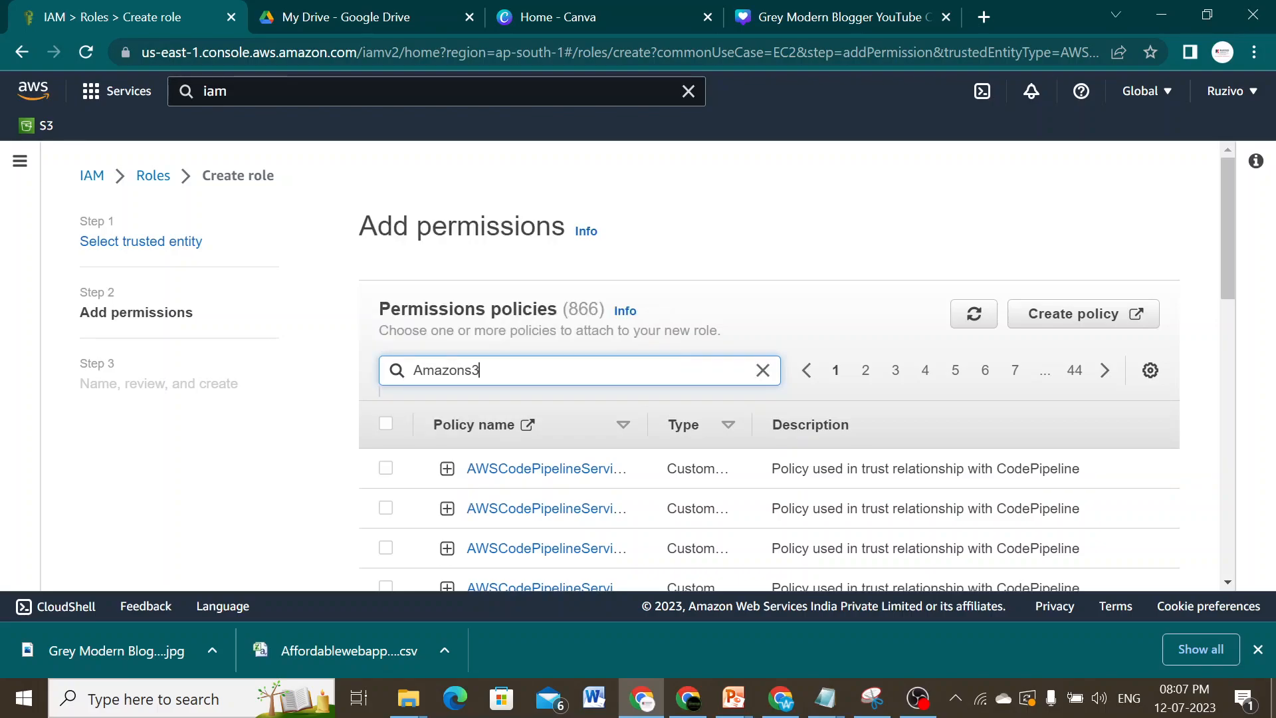
pyautogui.press('Return')
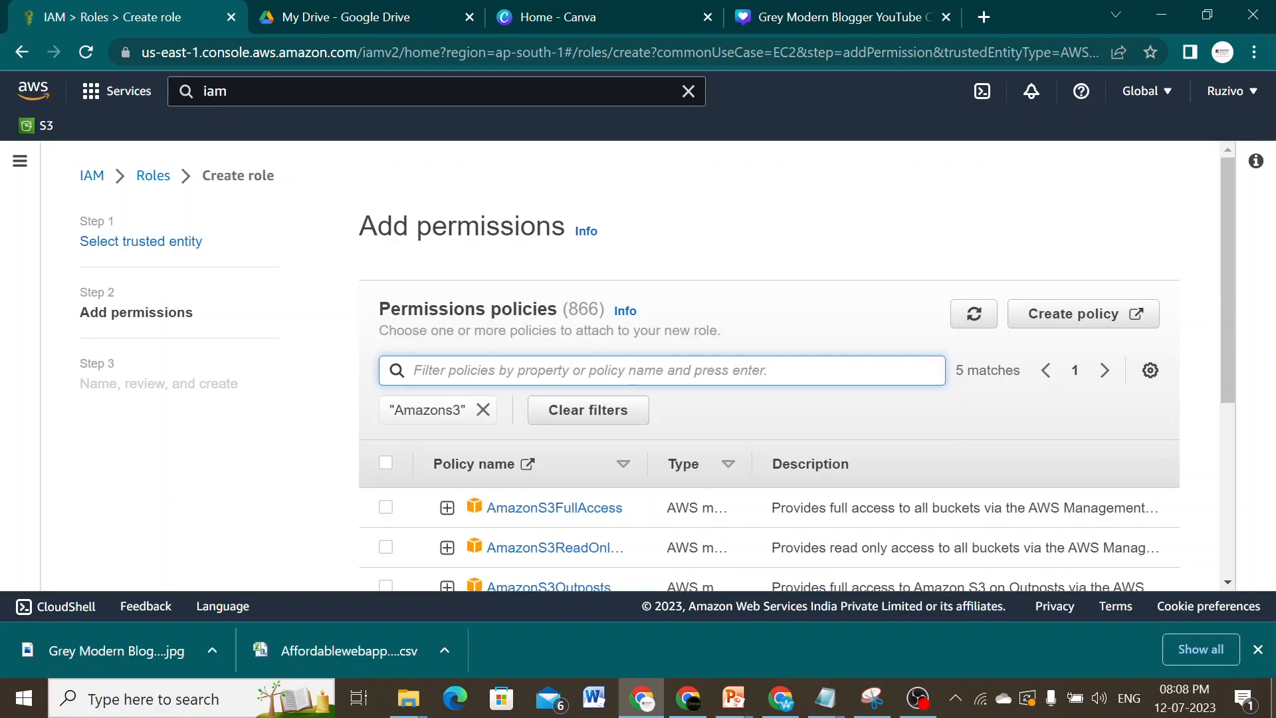
# Widen the policy name column, attach the AmazonS3FullAccess policy to the role and continue to the review page
pyautogui.scroll(-3, 501, 397)
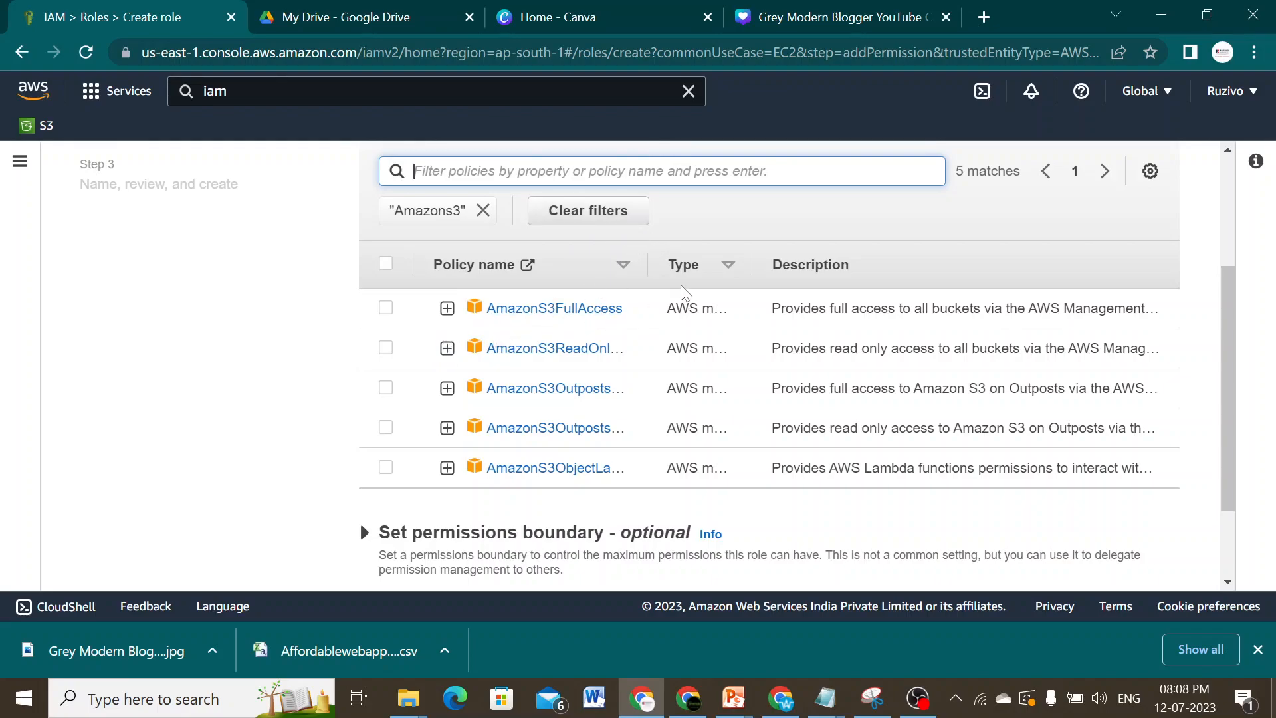
pyautogui.moveTo(649, 264); pyautogui.dragTo(793, 269)
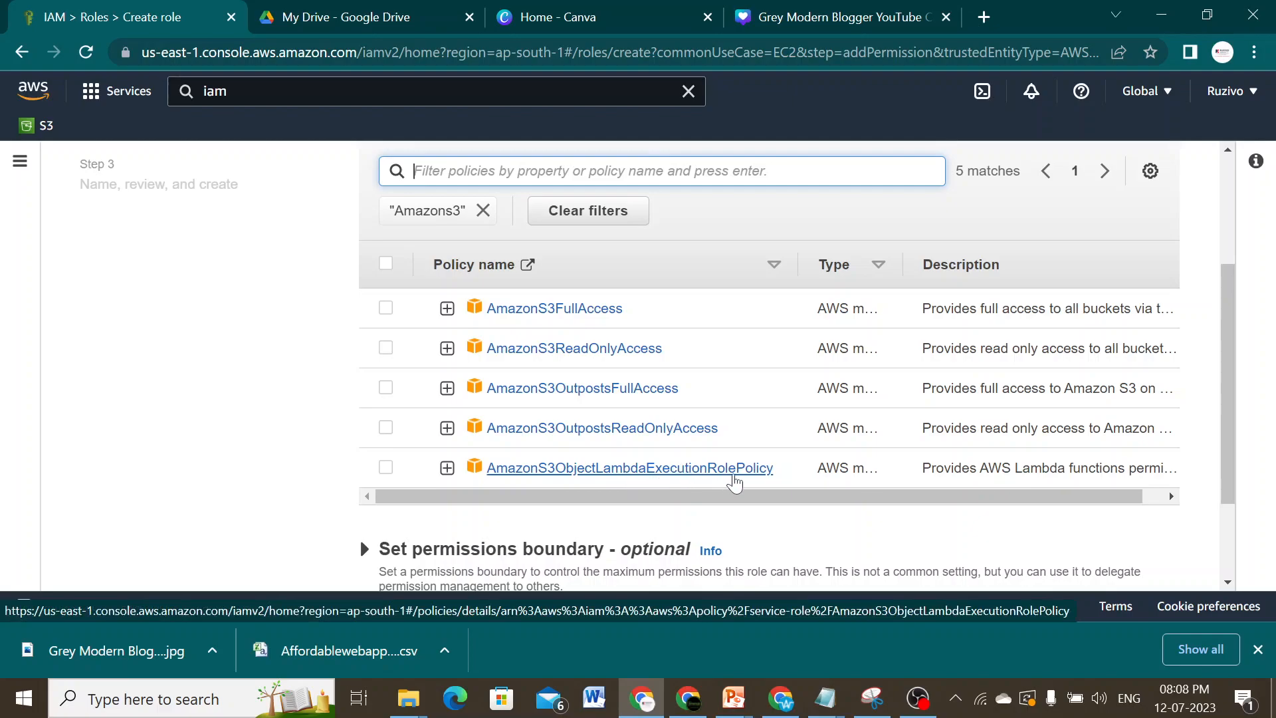
pyautogui.click(387, 309)
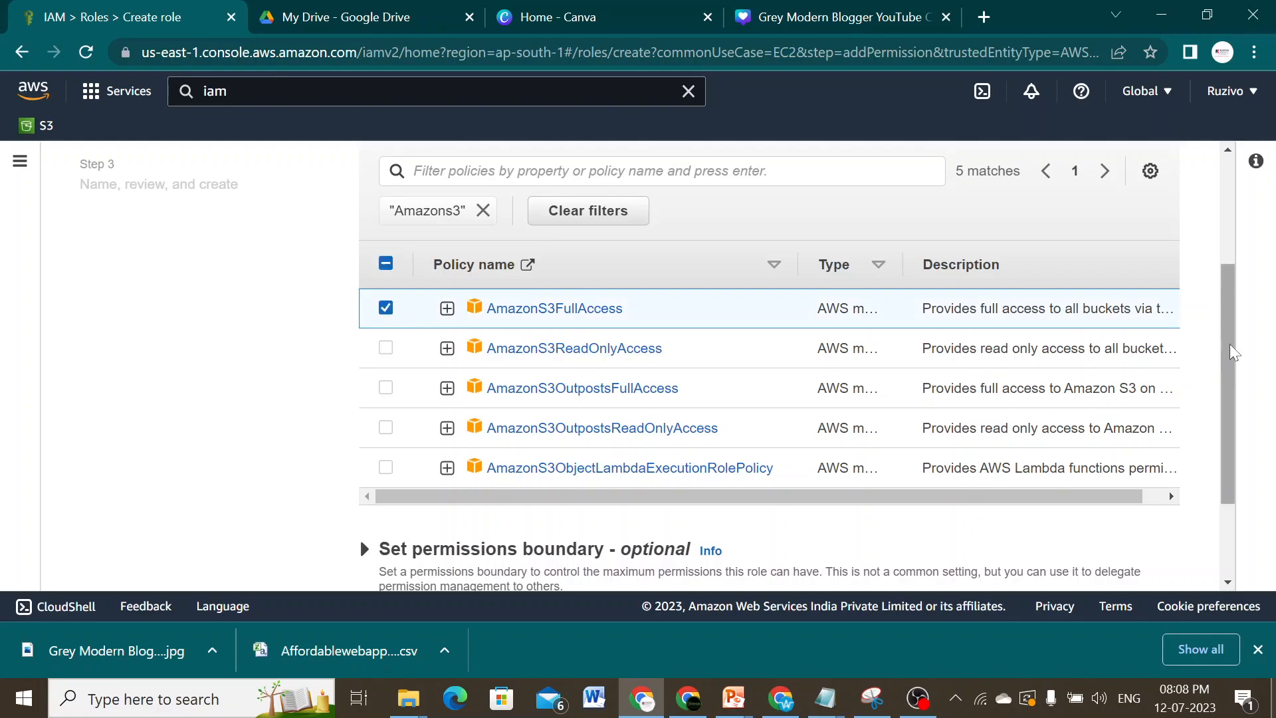
pyautogui.moveTo(1233, 353); pyautogui.dragTo(1241, 456)
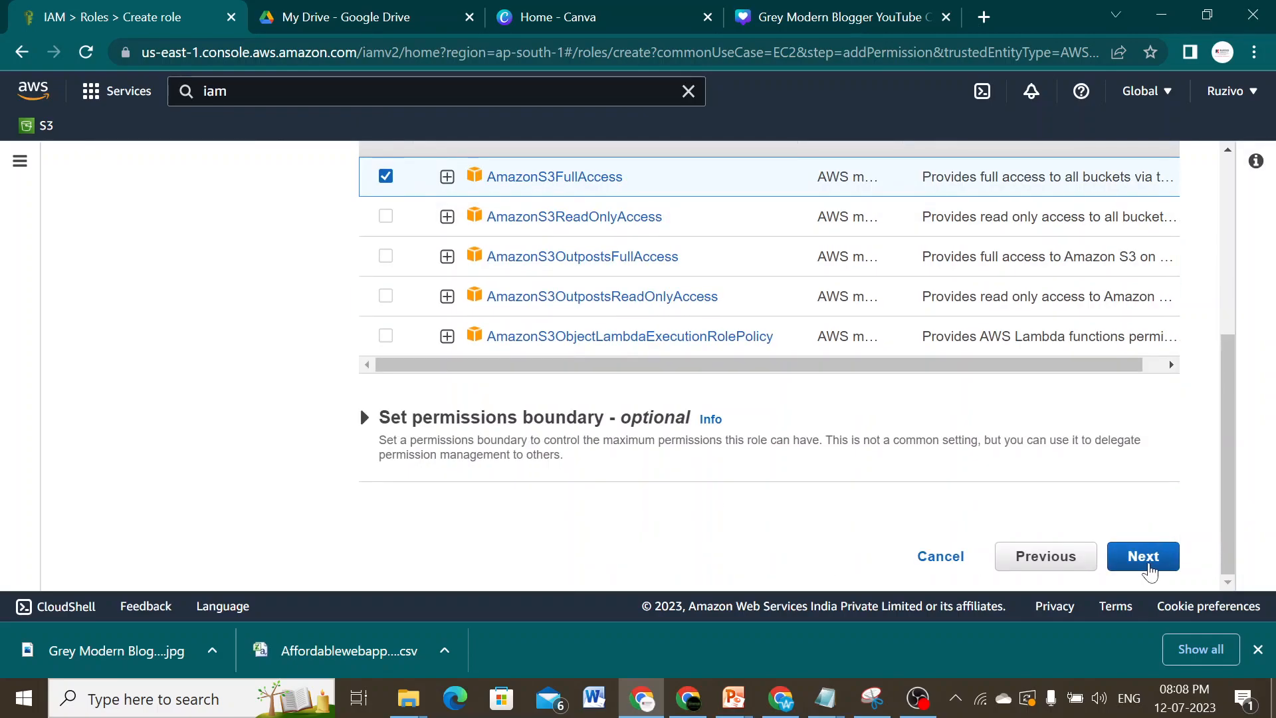
pyautogui.click(1149, 566)
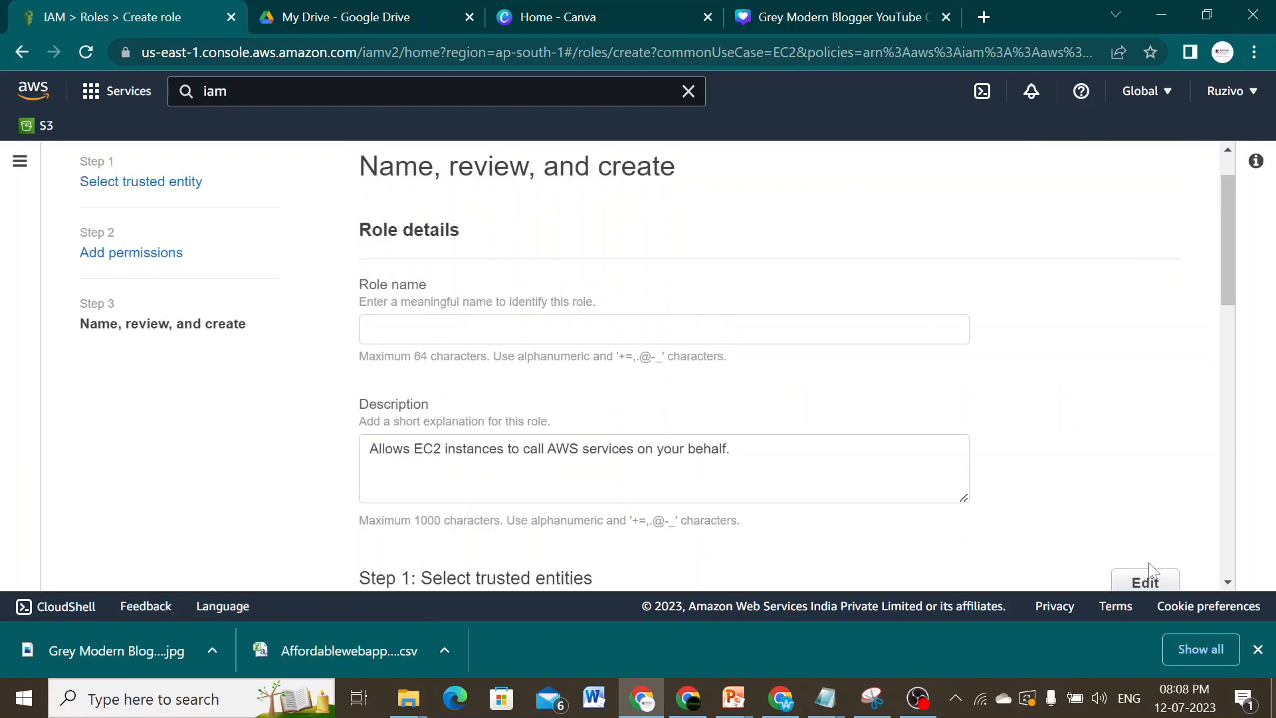
# Name the role Ec2-s3-fullaccess-test01
pyautogui.click(508, 339)
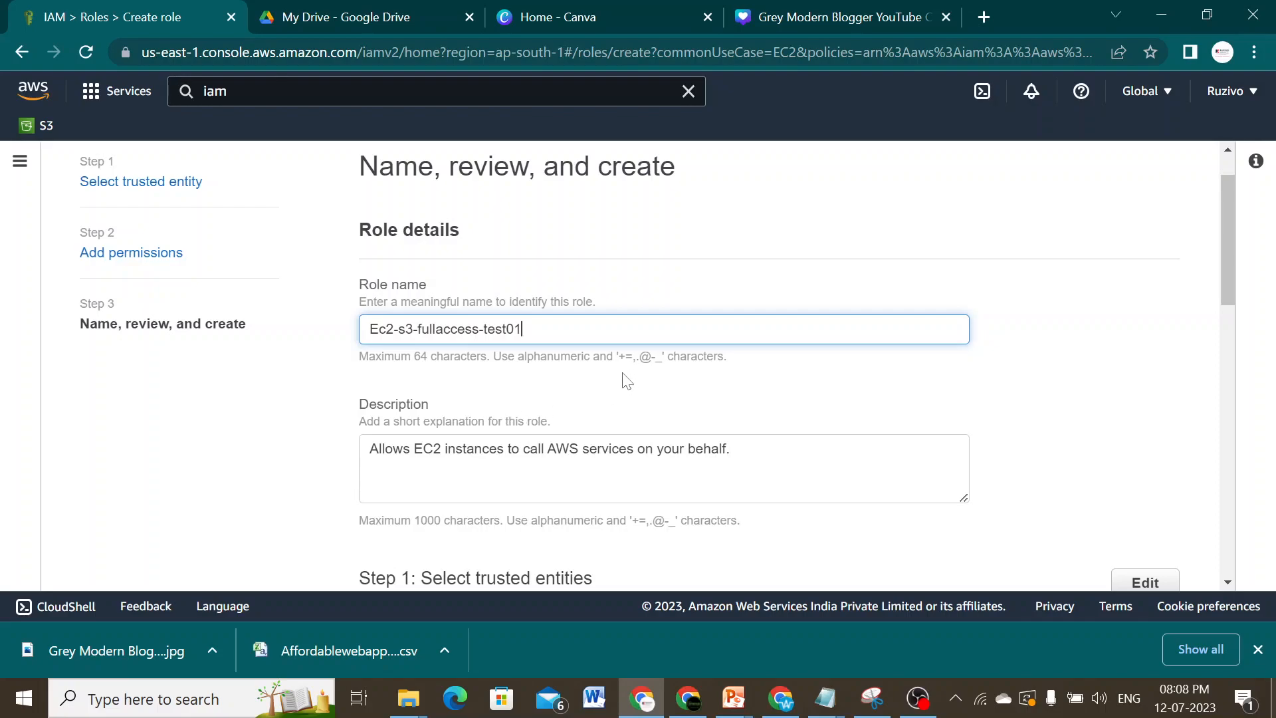
pyautogui.scroll(-3, 601, 397)
pyautogui.scroll(4, 601, 397)
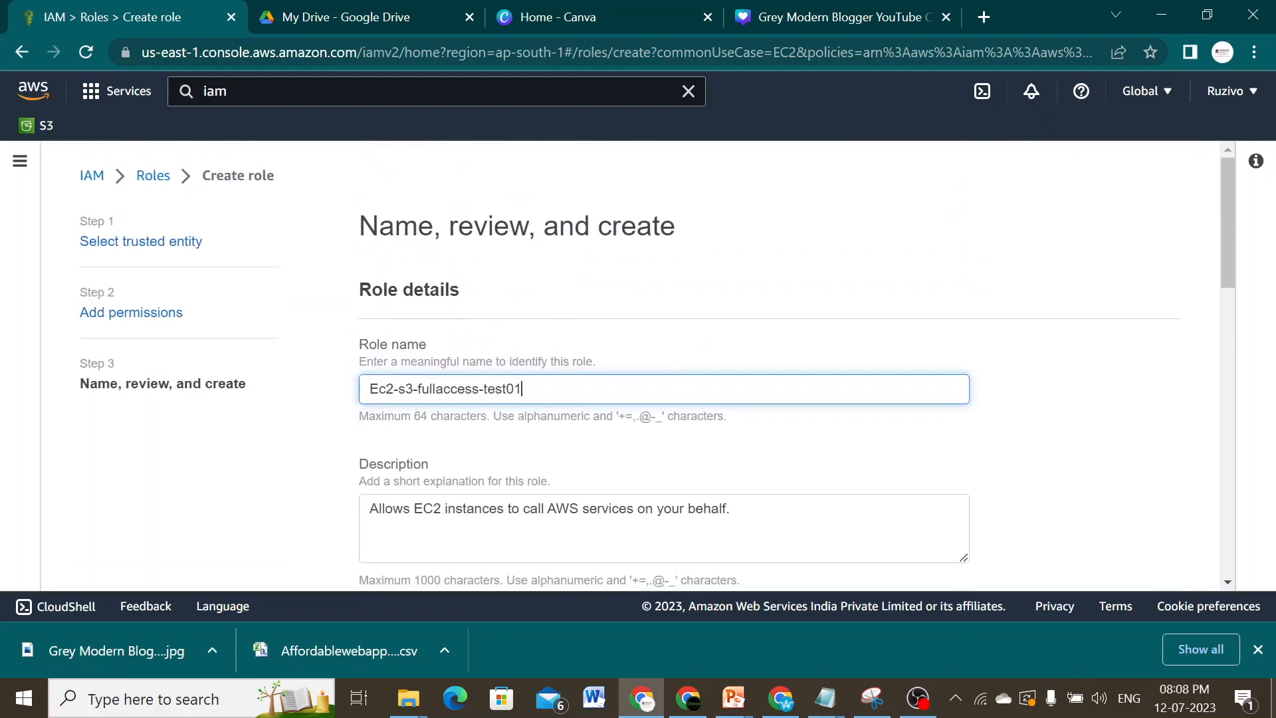
# Review the role's description, trusted entities policy, permissions summary and tags before creating it
pyautogui.scroll(-3, 654, 388)
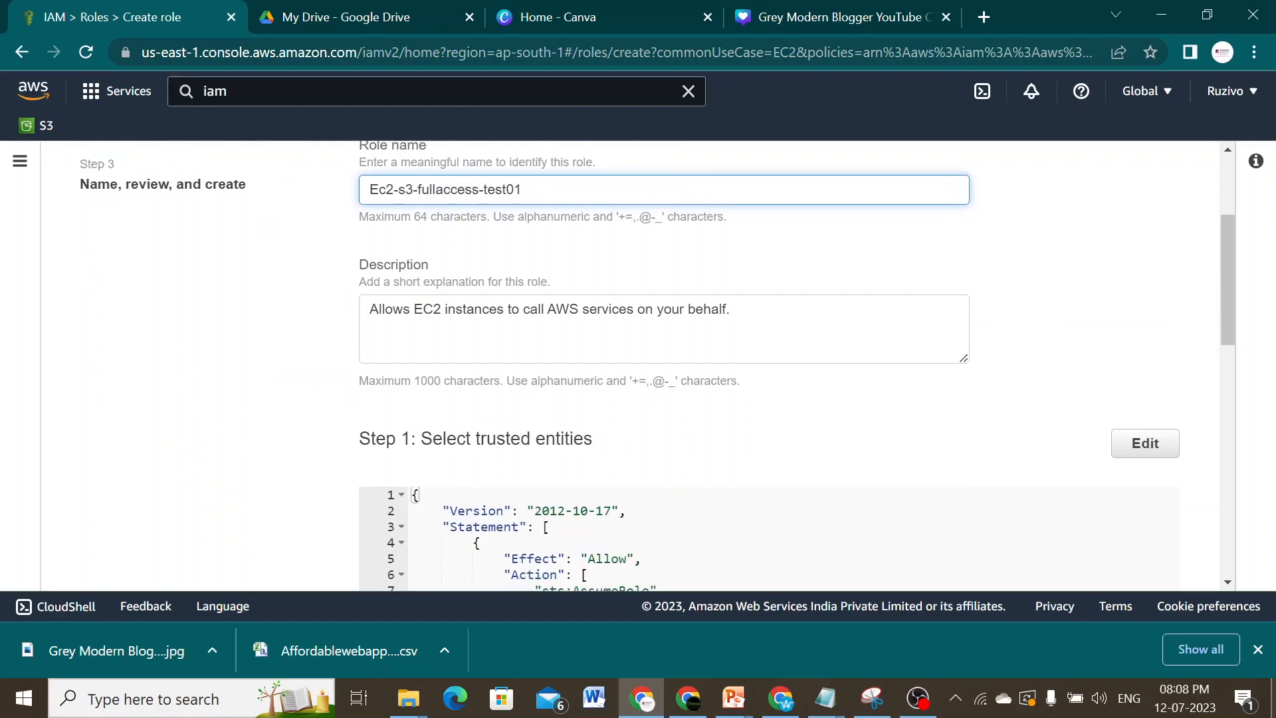
pyautogui.scroll(-4, 654, 389)
pyautogui.scroll(4, 655, 389)
pyautogui.scroll(-3, 655, 389)
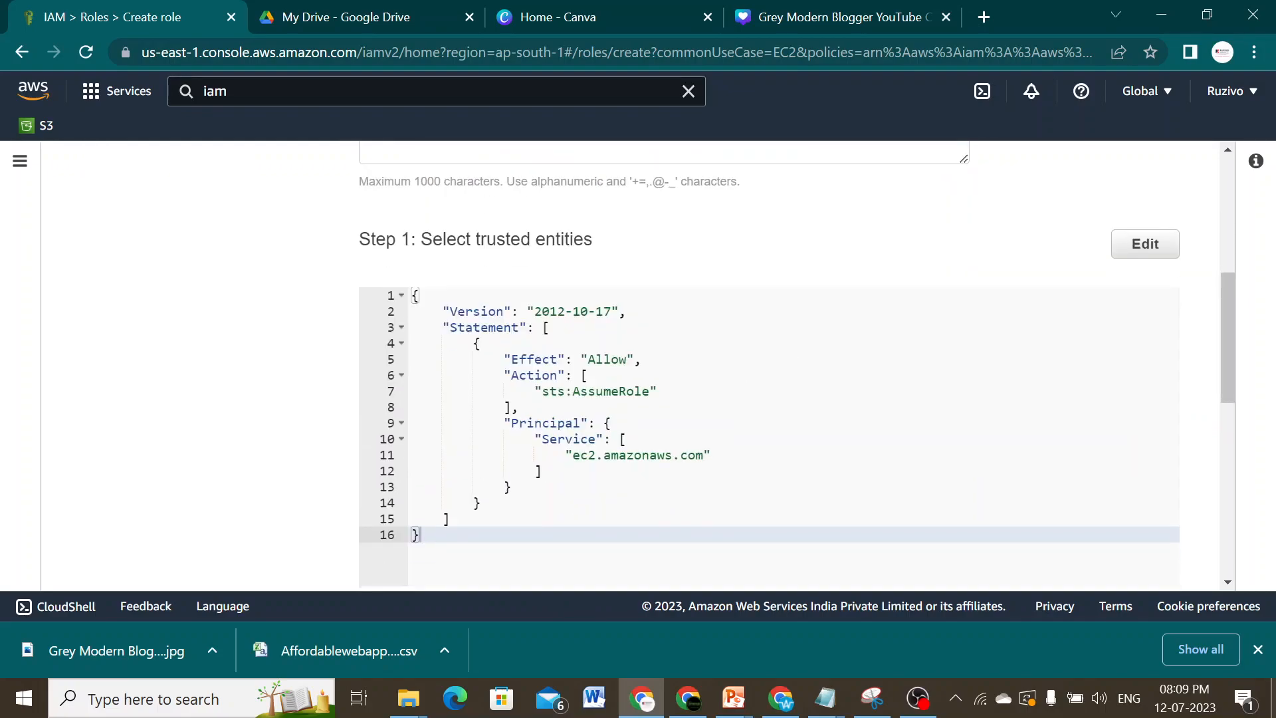
pyautogui.scroll(-2, 769, 366)
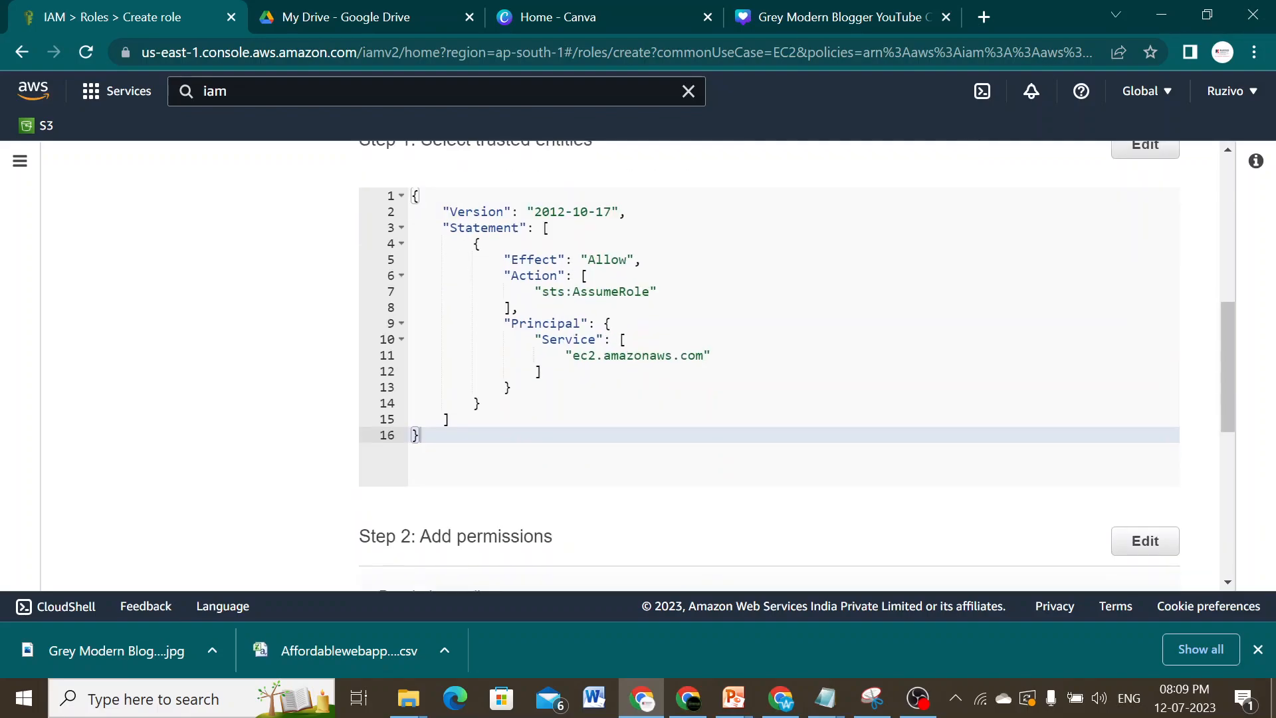
pyautogui.scroll(-5, 687, 410)
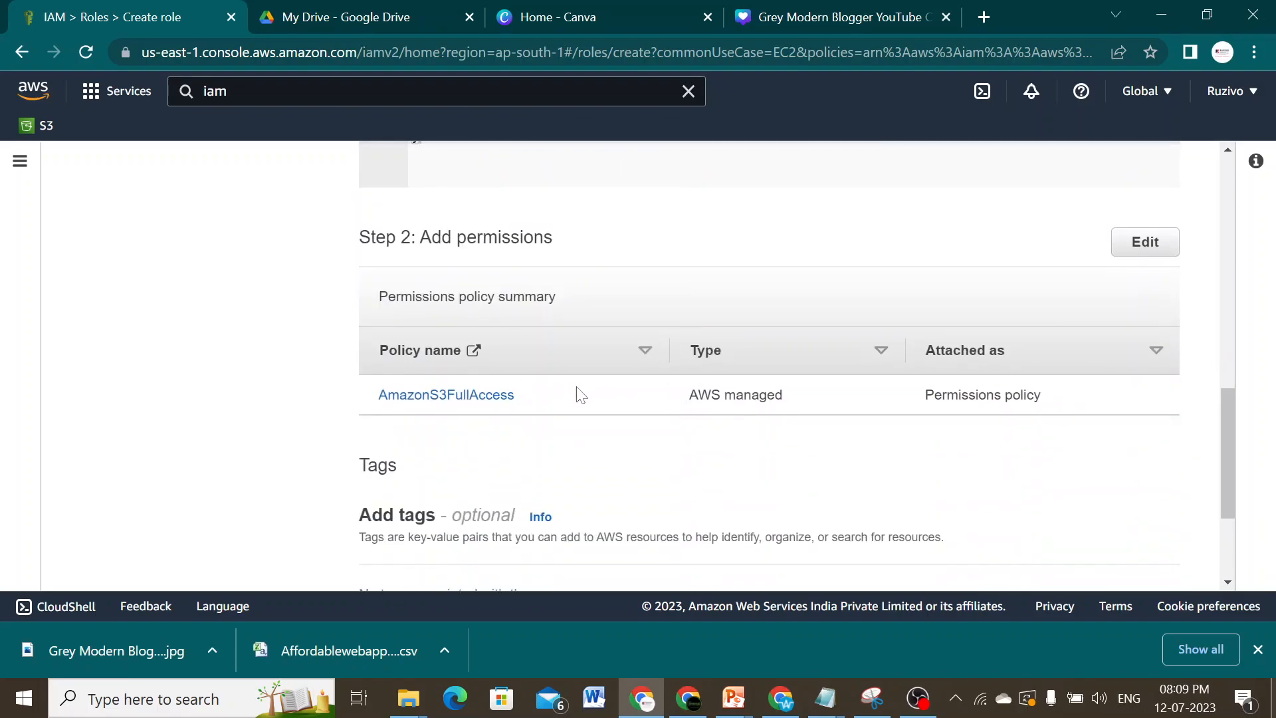
pyautogui.scroll(-3, 713, 397)
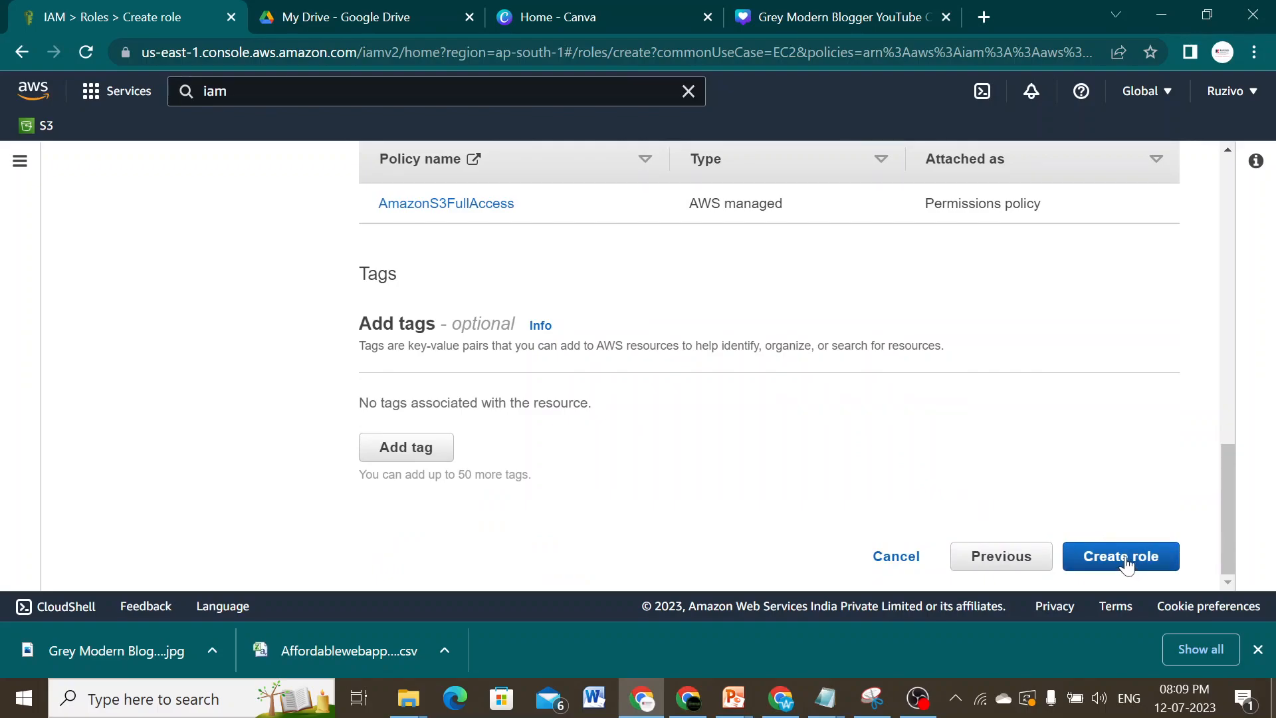
# Create the role with the reviewed settings, submitting it again if the review page is still open
pyautogui.click(1125, 564)
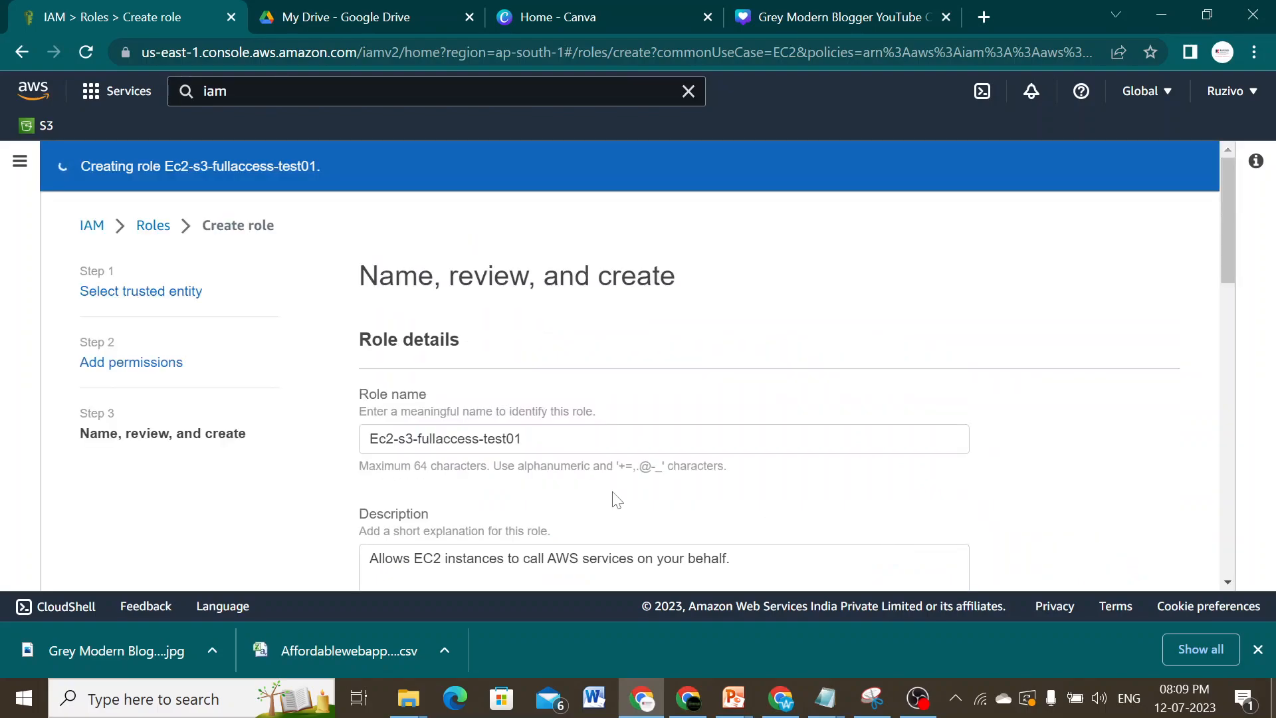
pyautogui.scroll(-10, 957, 365)
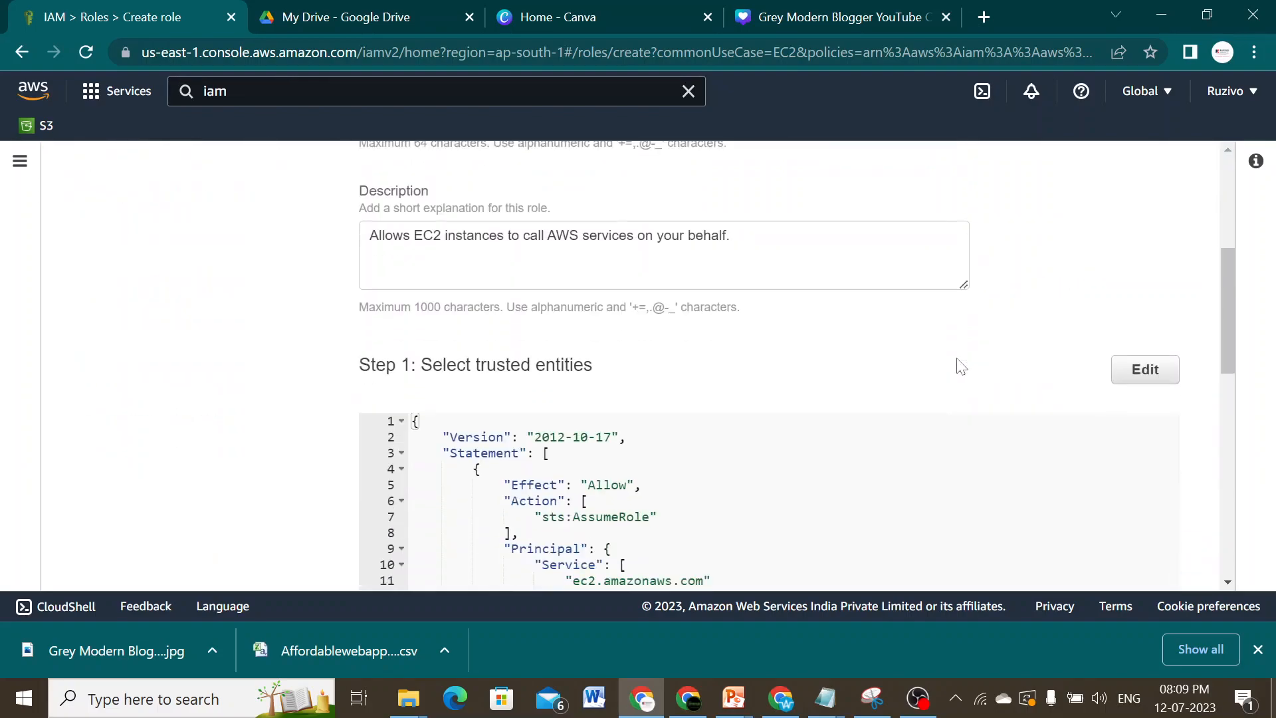
pyautogui.scroll(-4, 897, 386)
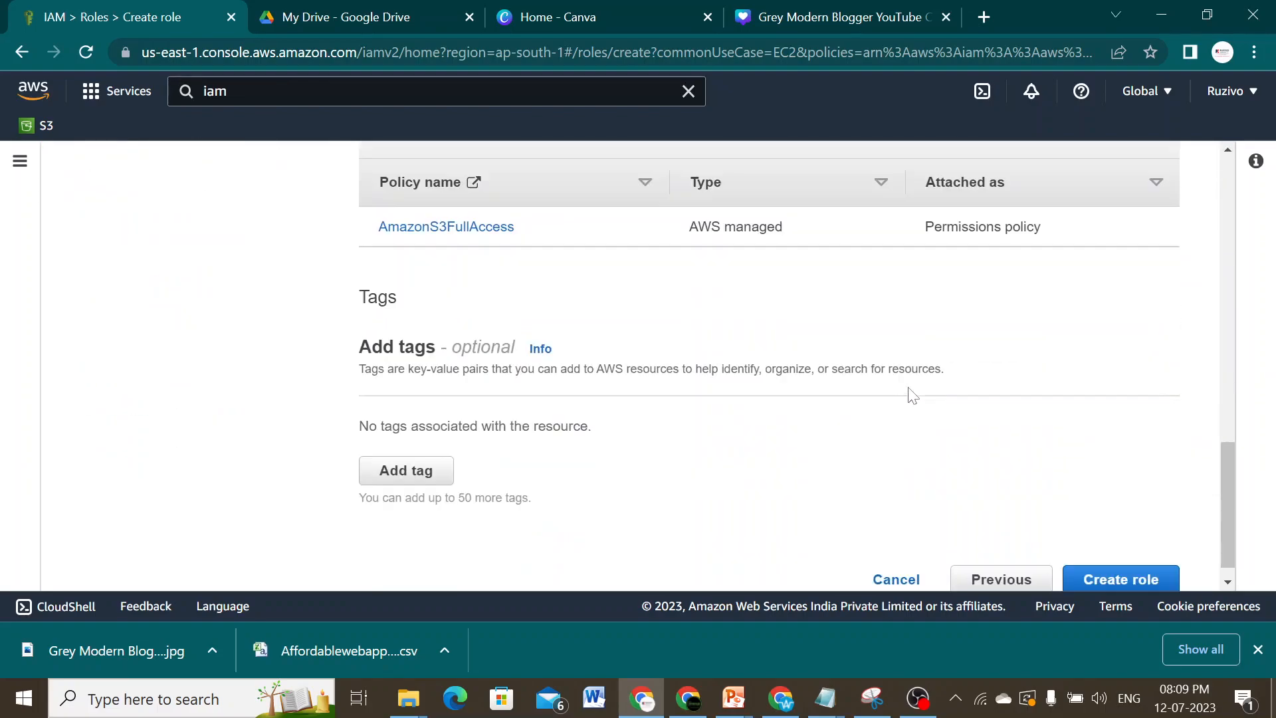
pyautogui.scroll(12, 1046, 458)
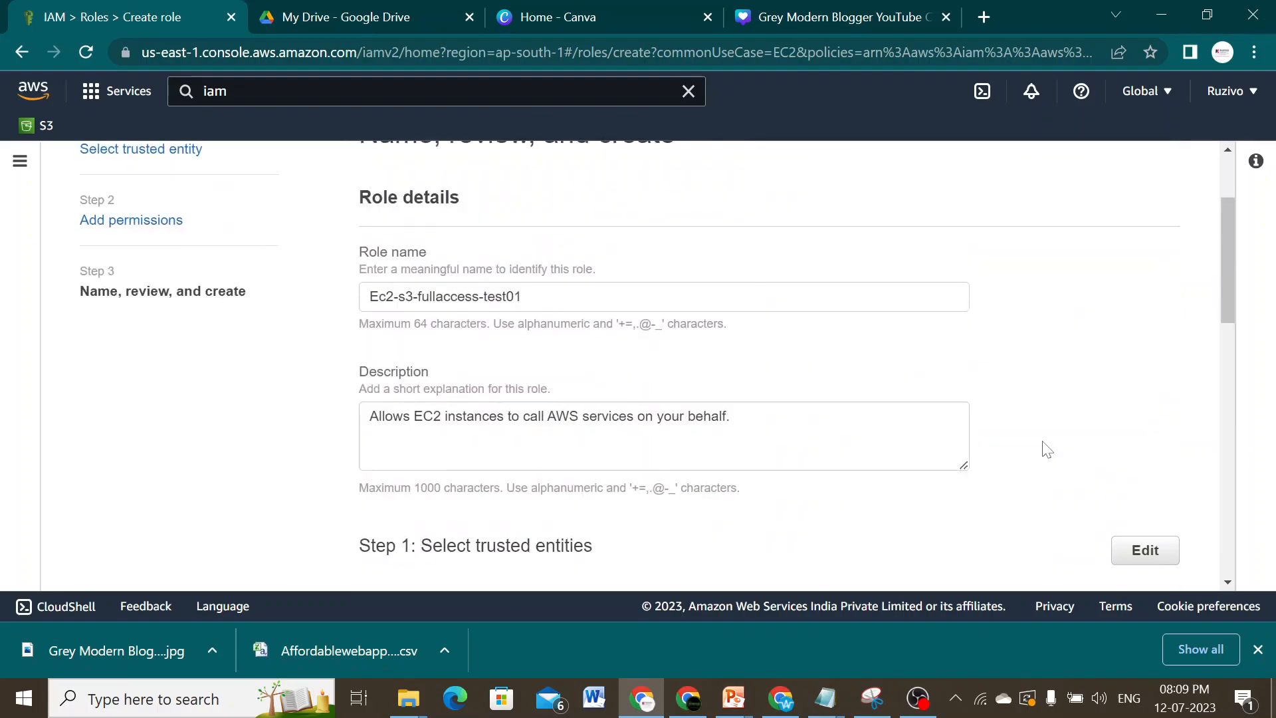
pyautogui.scroll(-12, 1042, 465)
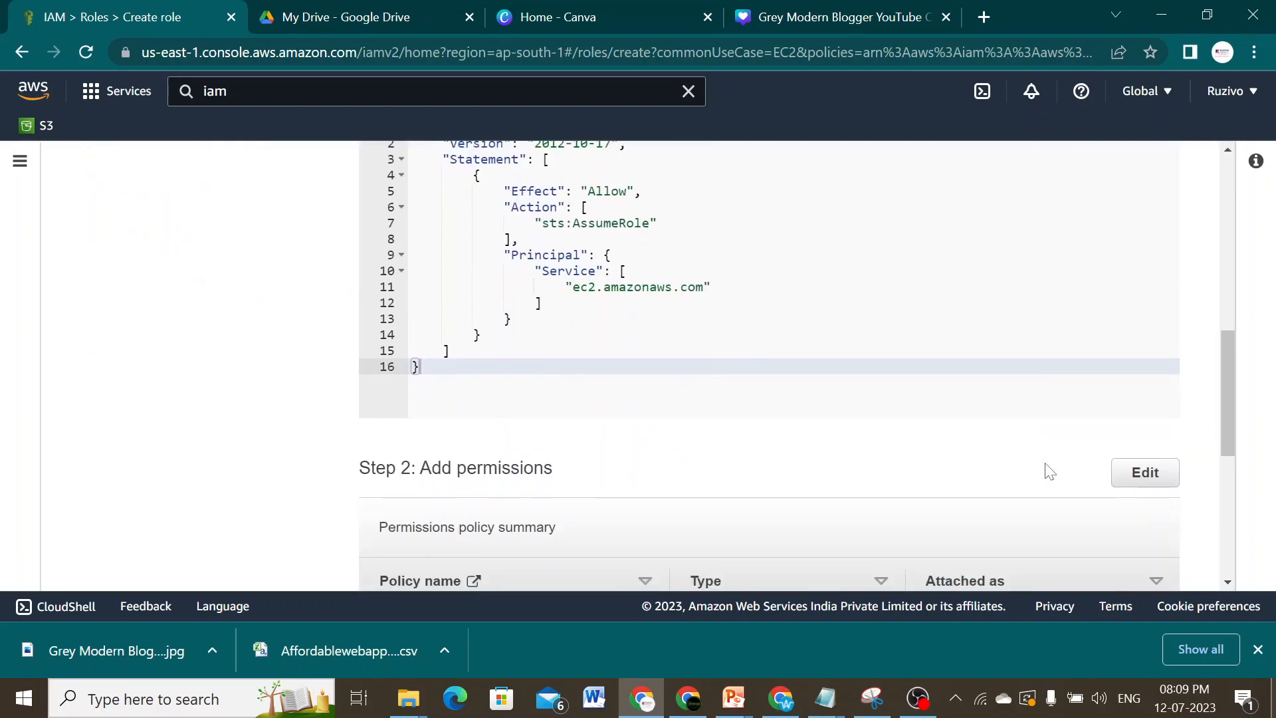
pyautogui.click(1116, 567)
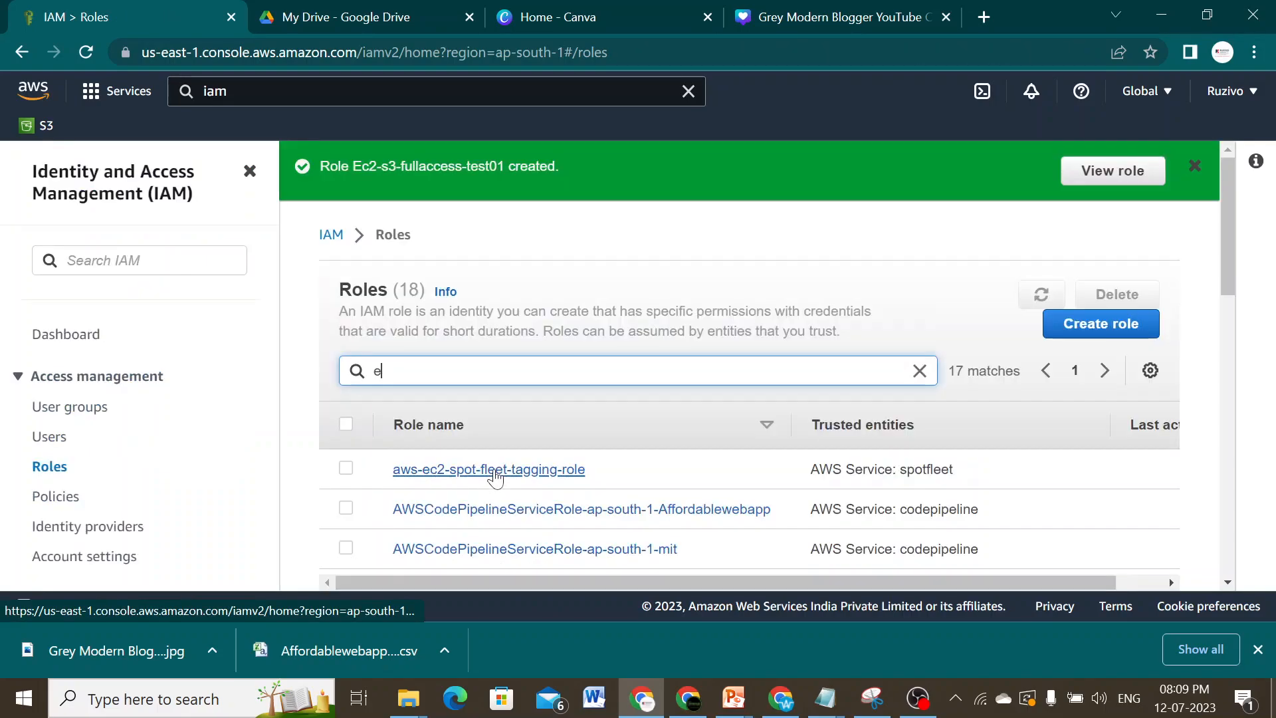
# Find the newly created role in the list of IAM roles
pyautogui.scroll(-15, 784, 444)
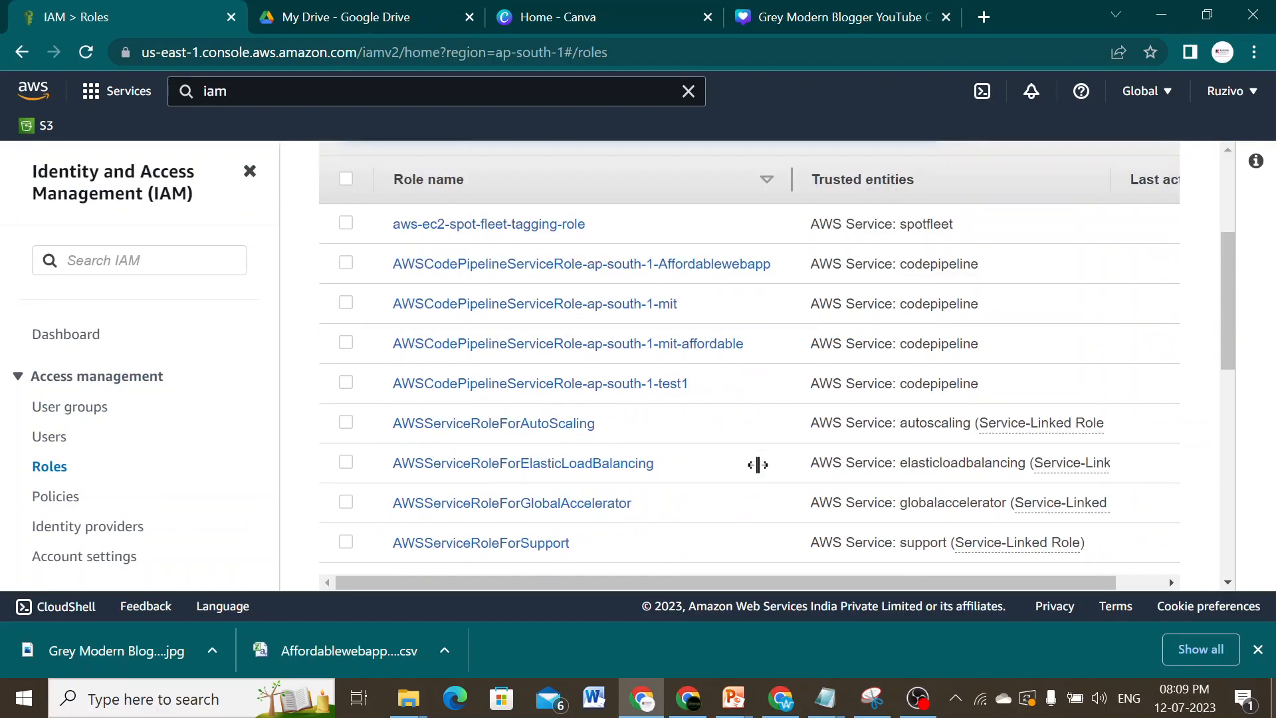
pyautogui.scroll(2, 766, 474)
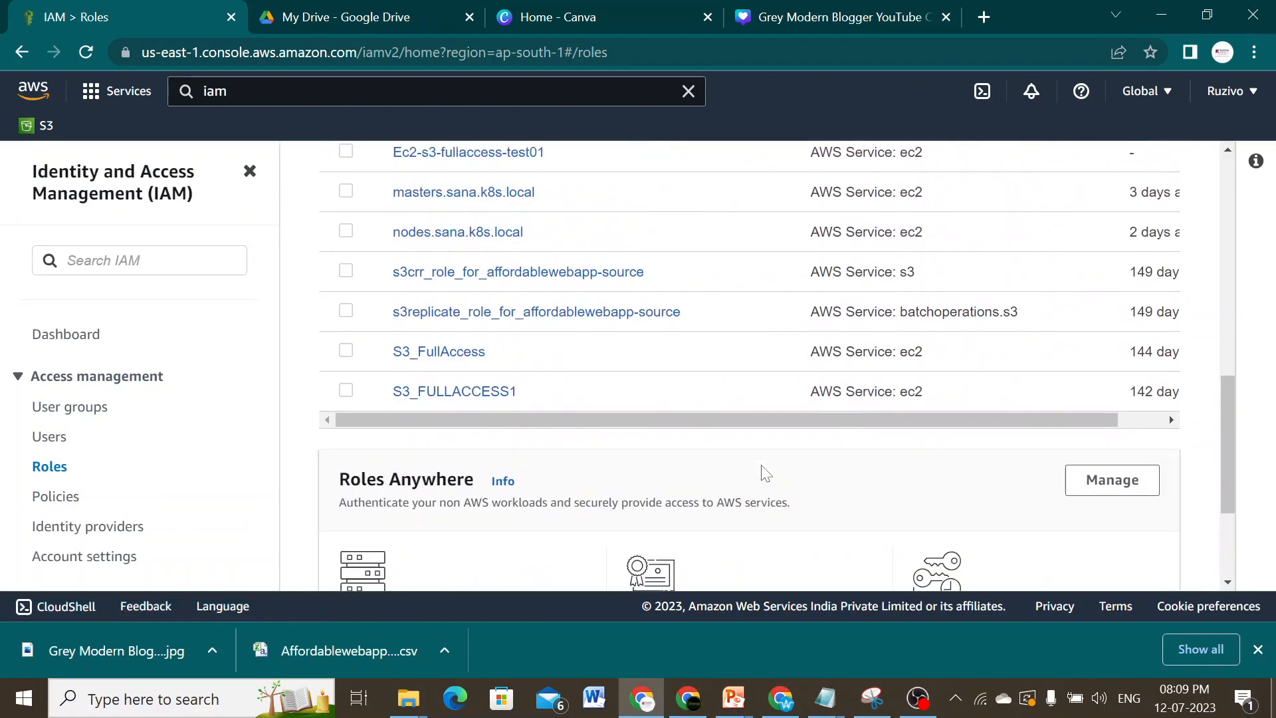
pyautogui.scroll(1, 765, 473)
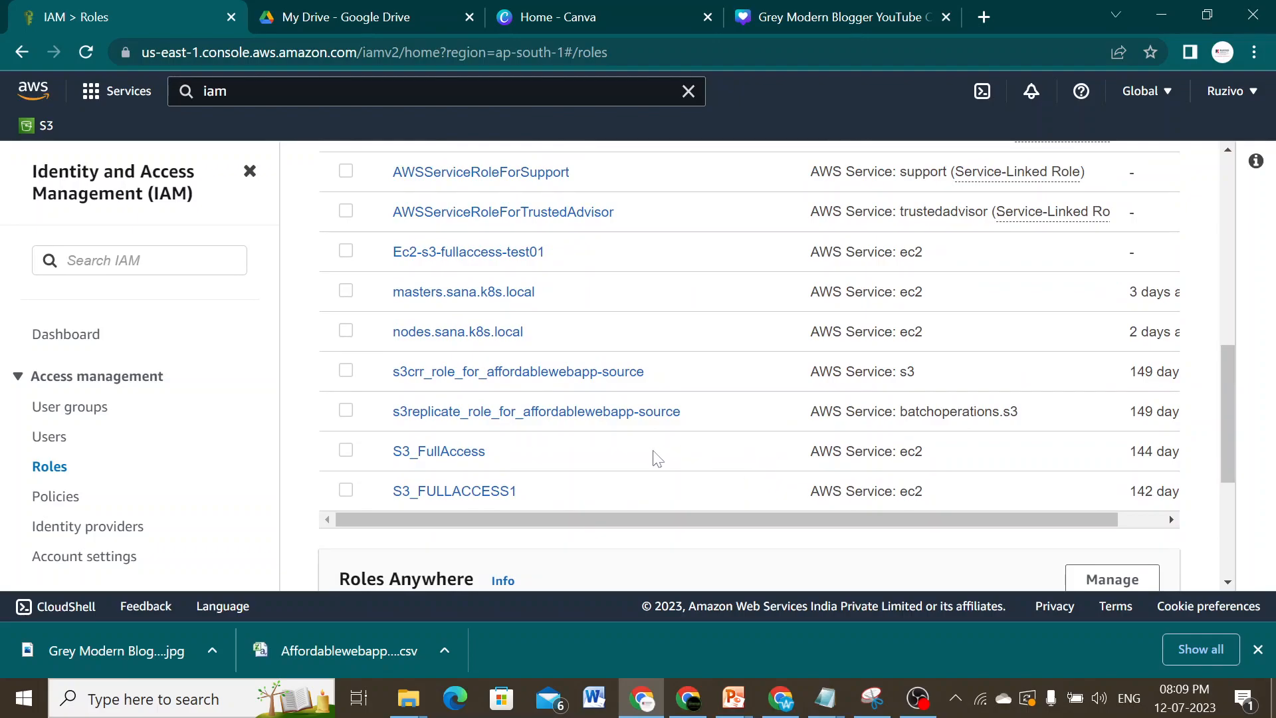
# Search the AWS services for Ec2 and open the EC2 dashboard
pyautogui.scroll(3, 655, 457)
pyautogui.scroll(2, 654, 457)
pyautogui.scroll(-2, 654, 457)
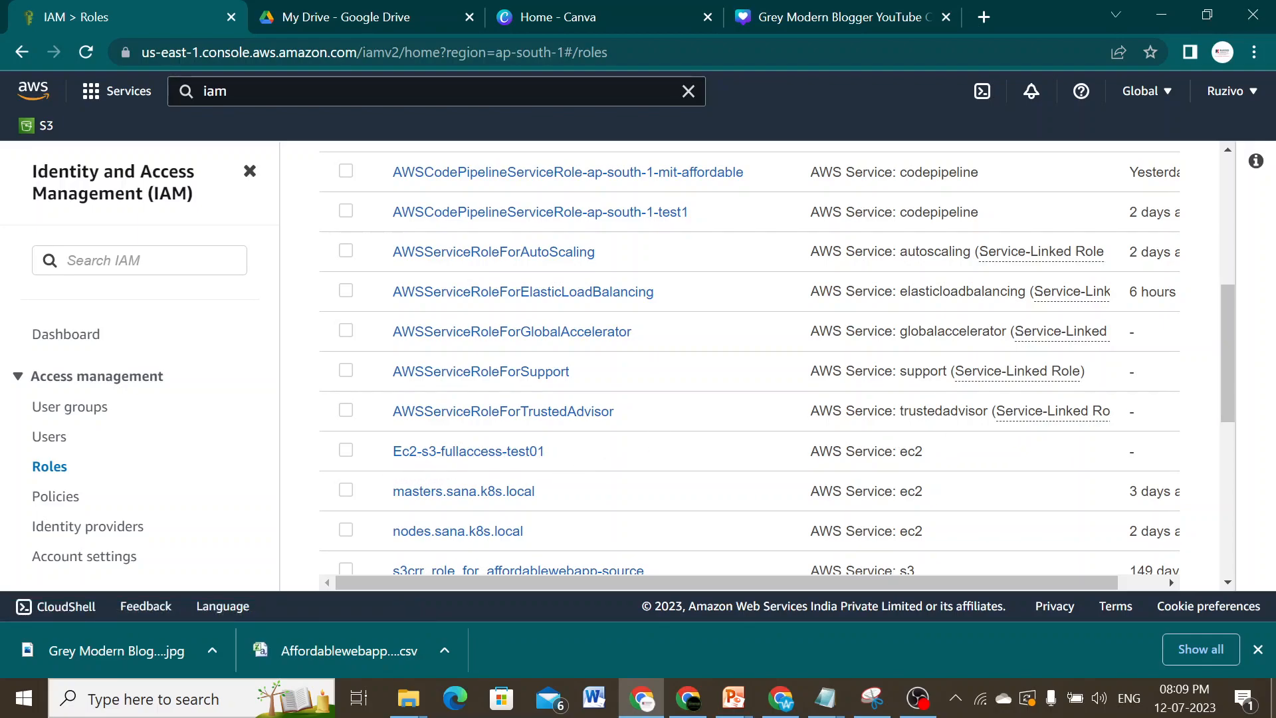
pyautogui.scroll(3, 574, 392)
pyautogui.scroll(3, 575, 392)
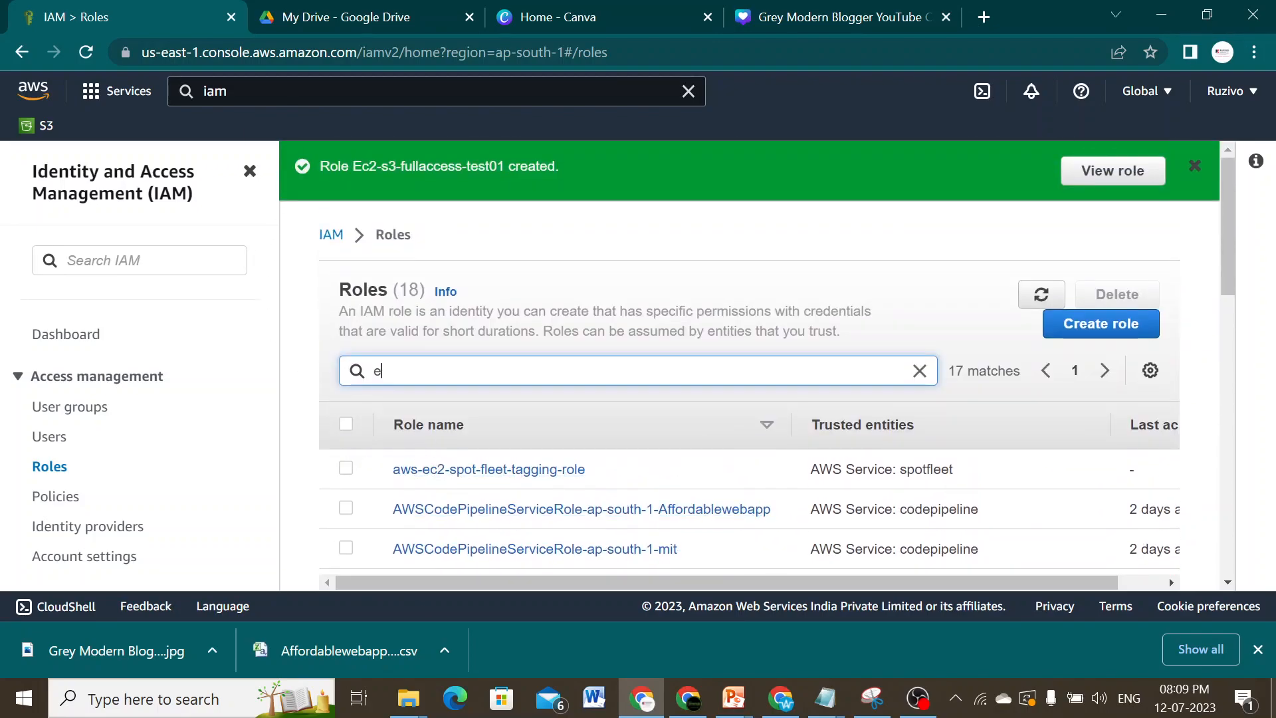
pyautogui.click(245, 100)
pyautogui.write('Ec2')
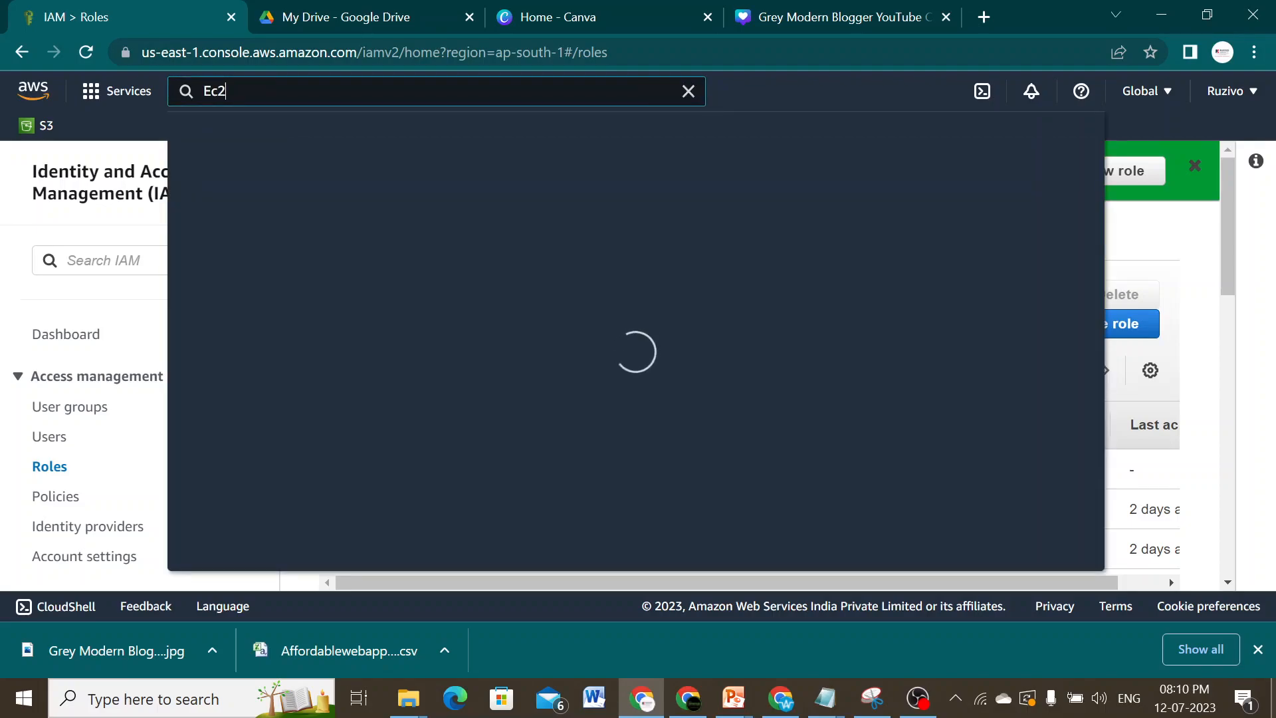
pyautogui.press('Return')
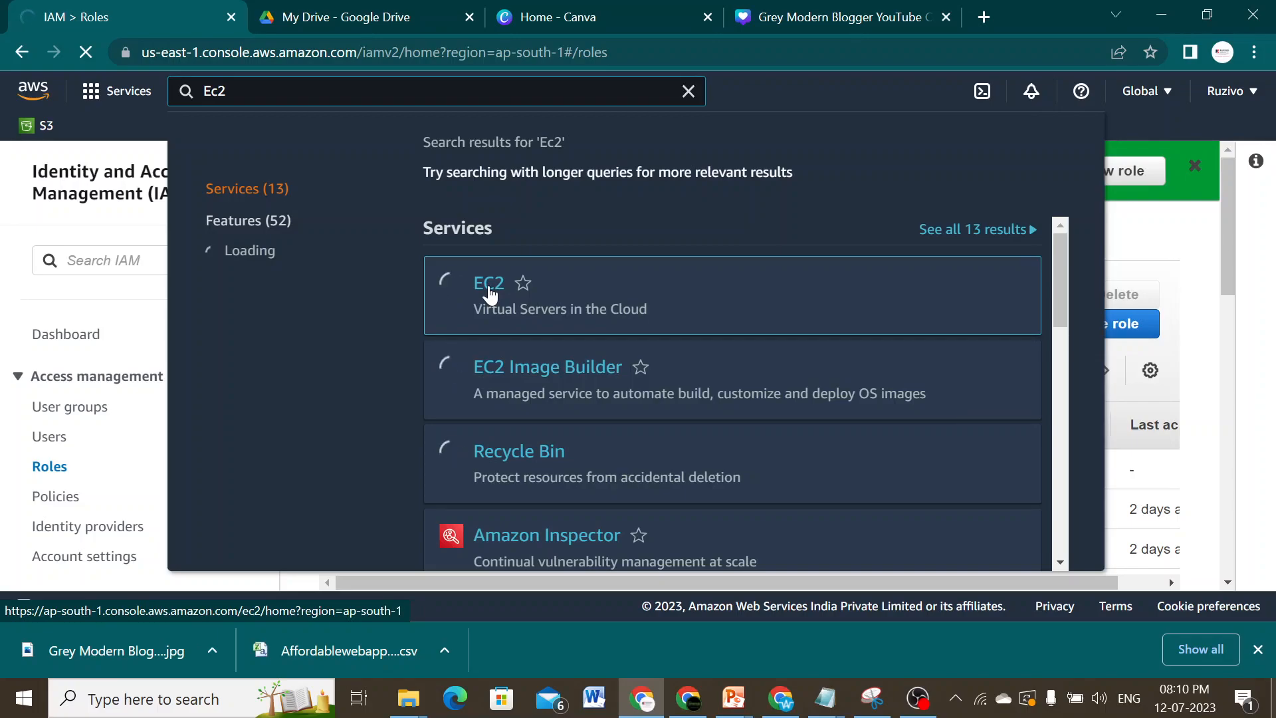
pyautogui.click(489, 293)
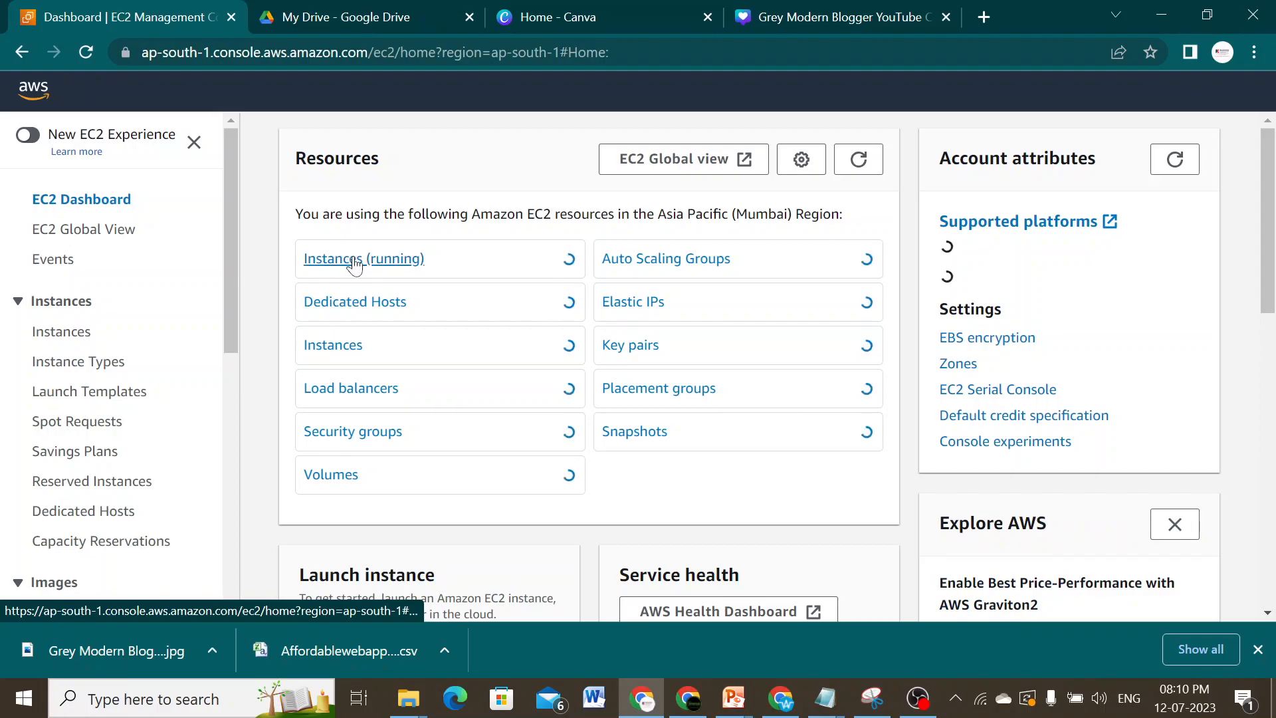
# Open the list of running instances and remove the running-state filter to list all instances
pyautogui.click(353, 259)
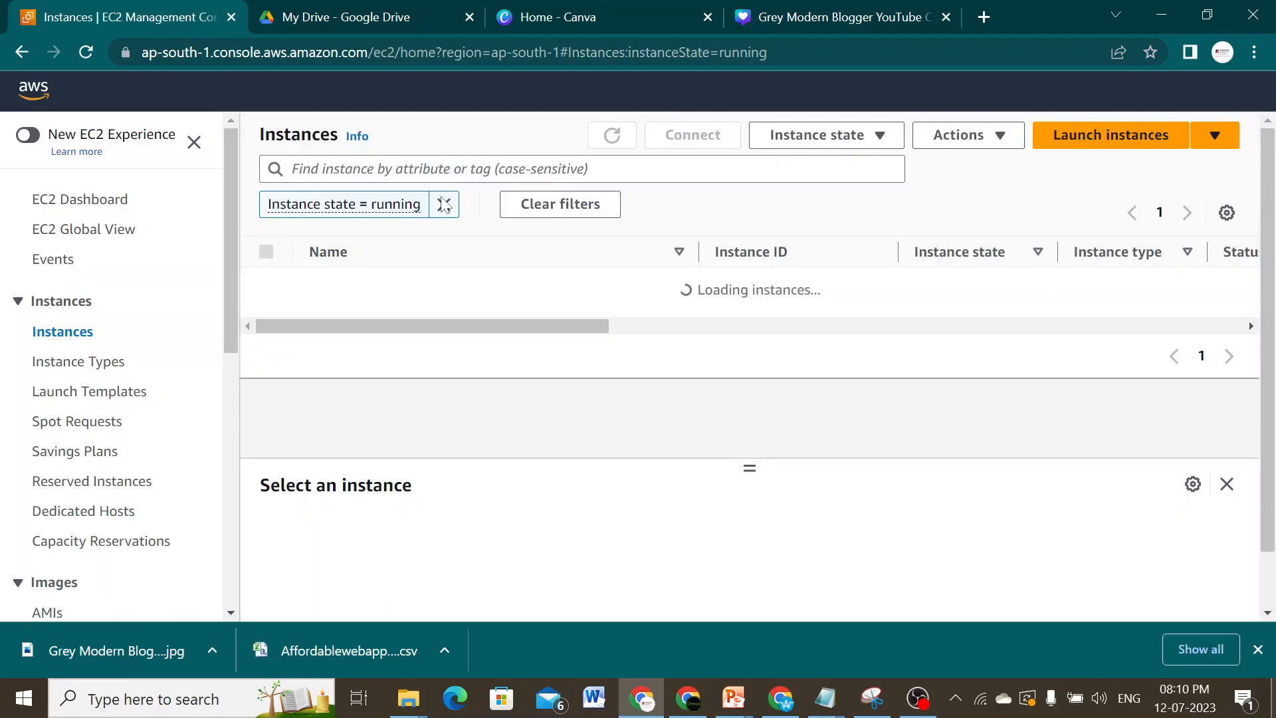
pyautogui.click(444, 204)
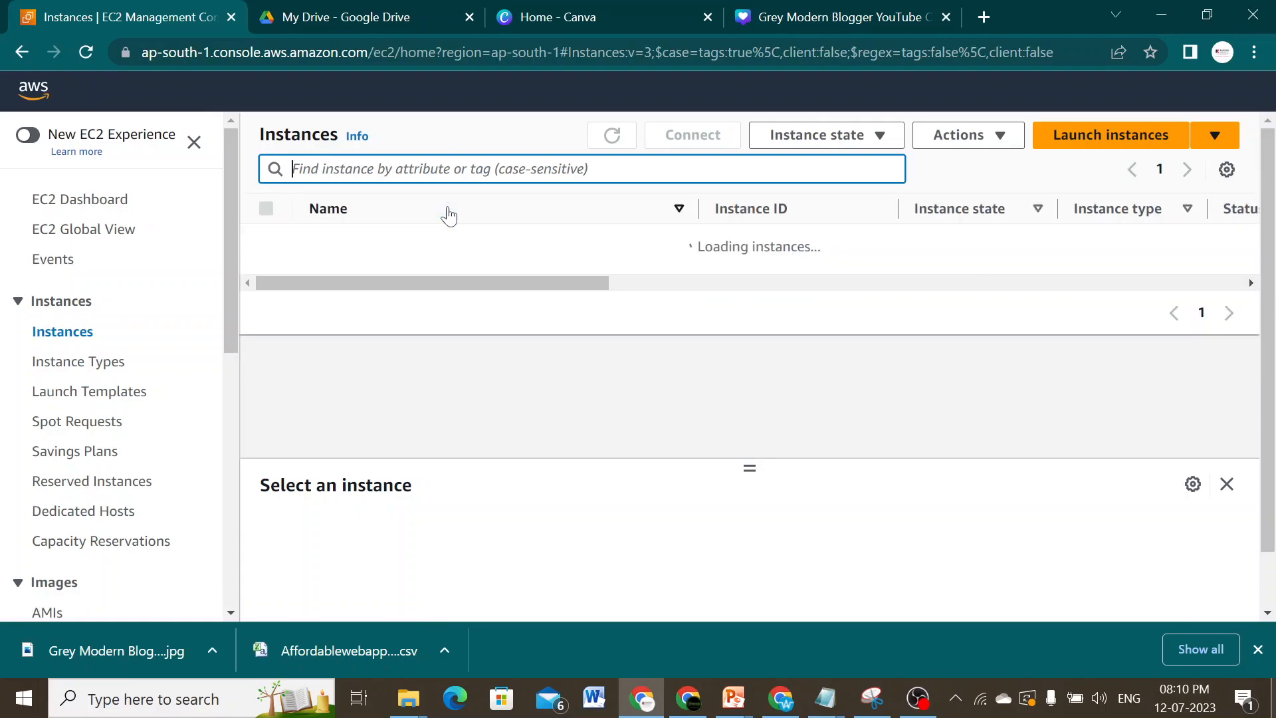
pyautogui.moveTo(447, 281); pyautogui.dragTo(441, 330)
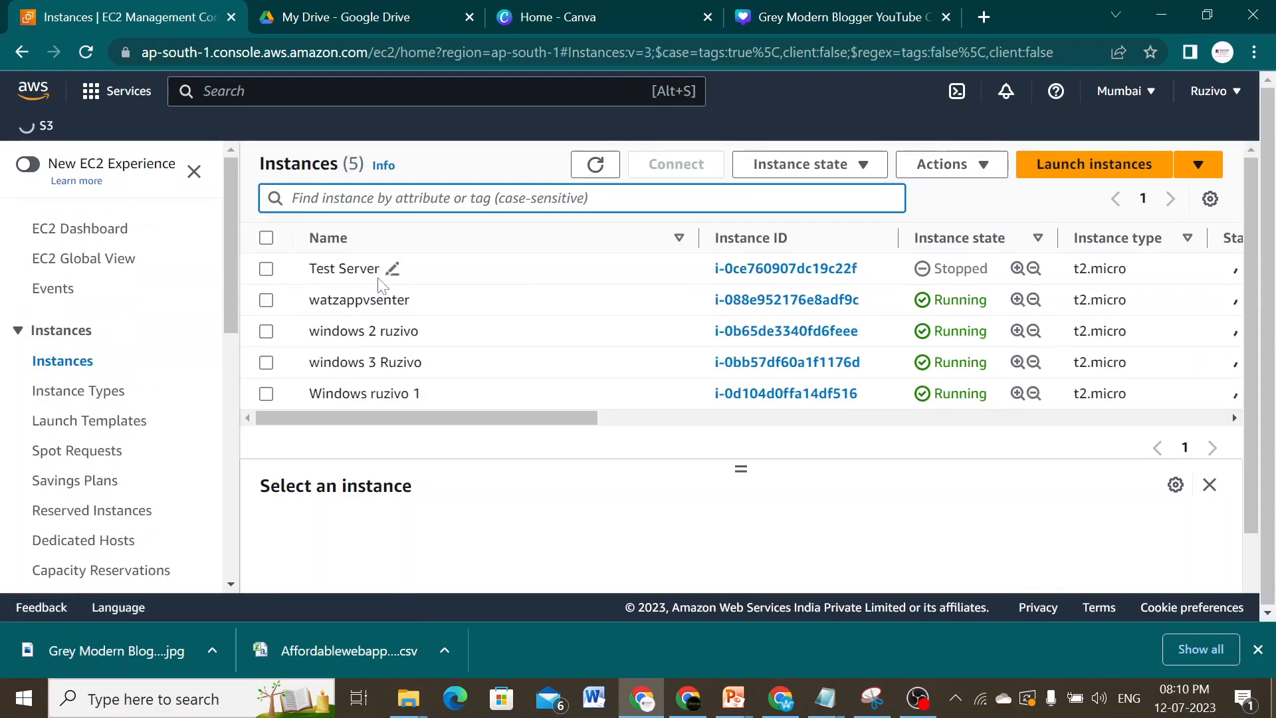
# Select the stopped Test Server instance and open its Modify IAM role settings
pyautogui.click(278, 274)
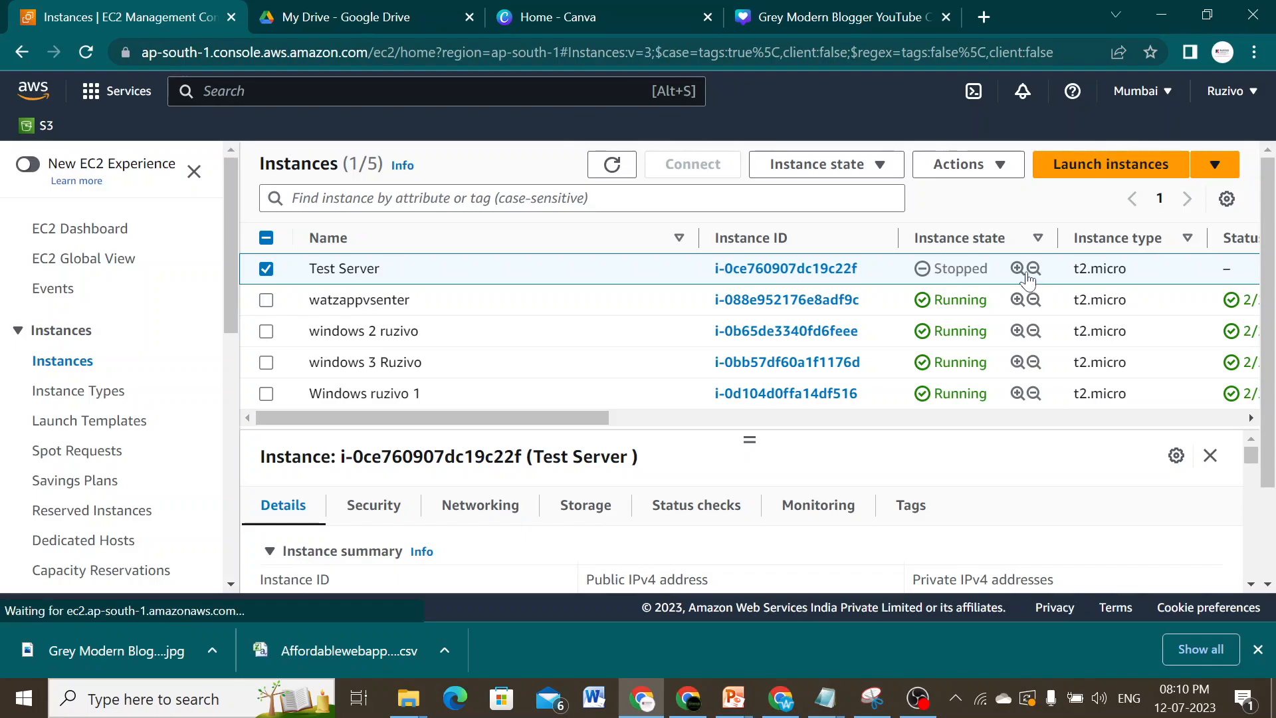
pyautogui.click(999, 167)
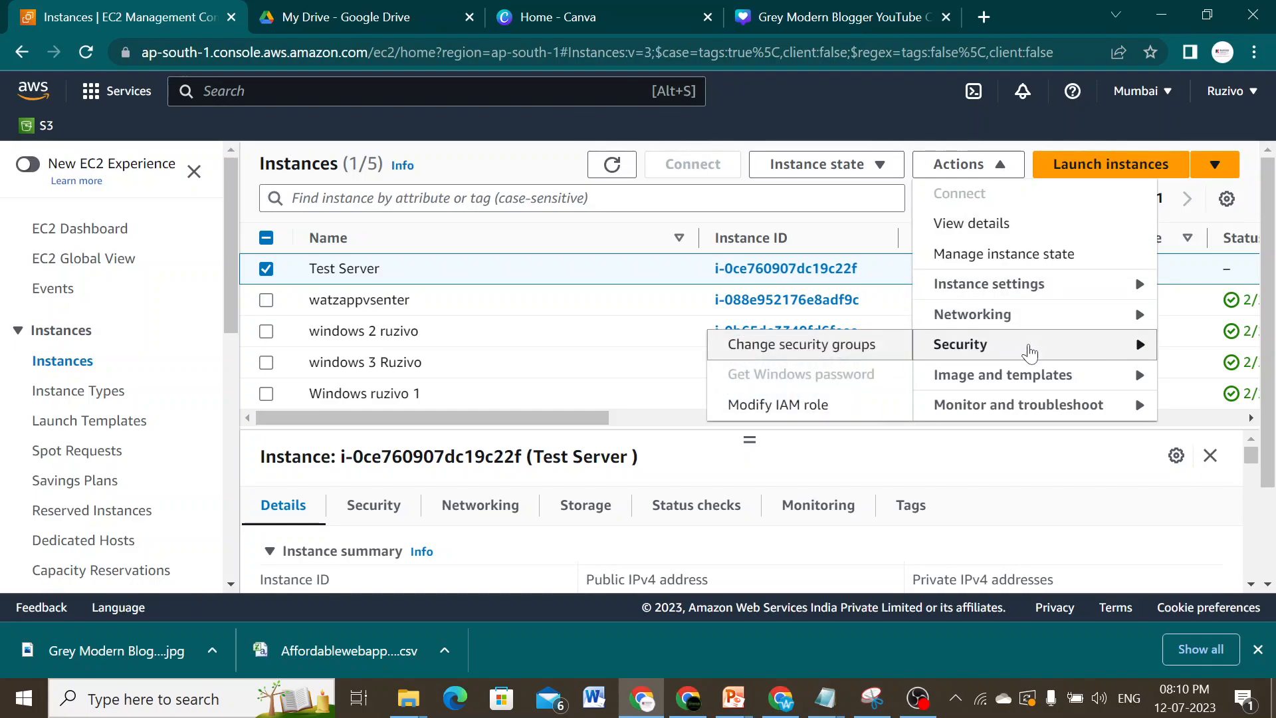
pyautogui.moveTo(1030, 293)
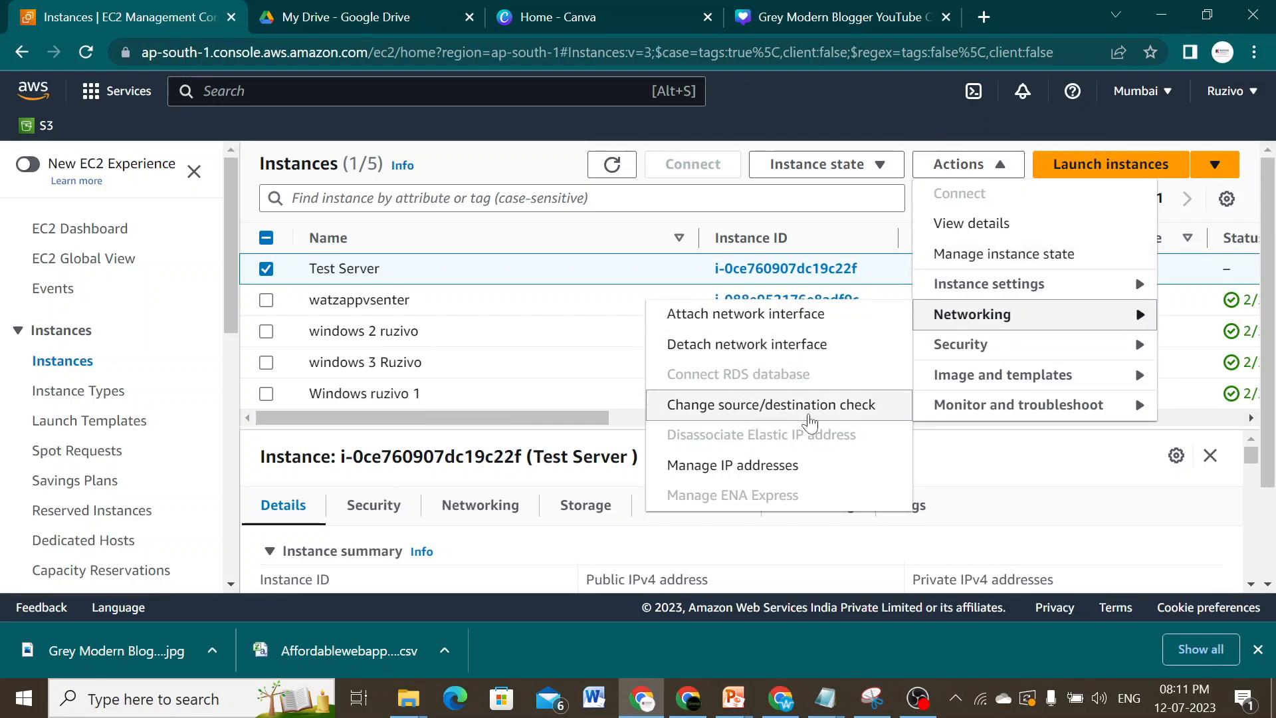
pyautogui.moveTo(1028, 354)
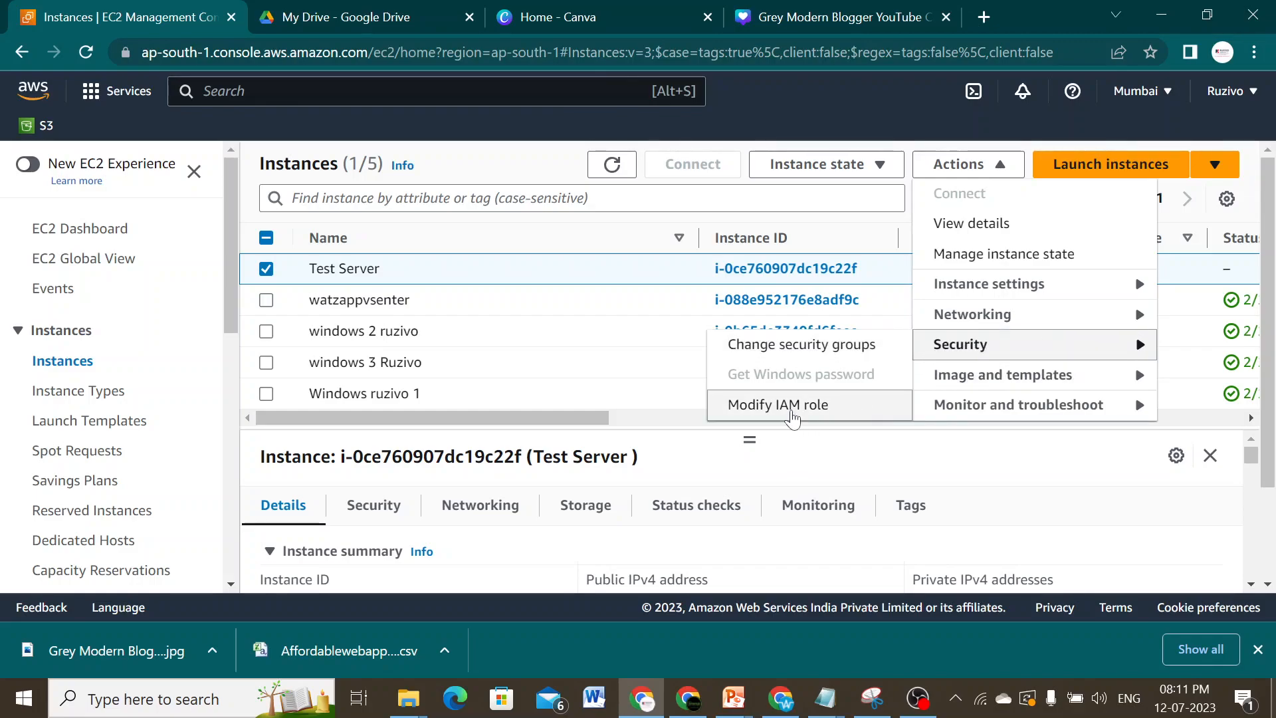
pyautogui.click(792, 419)
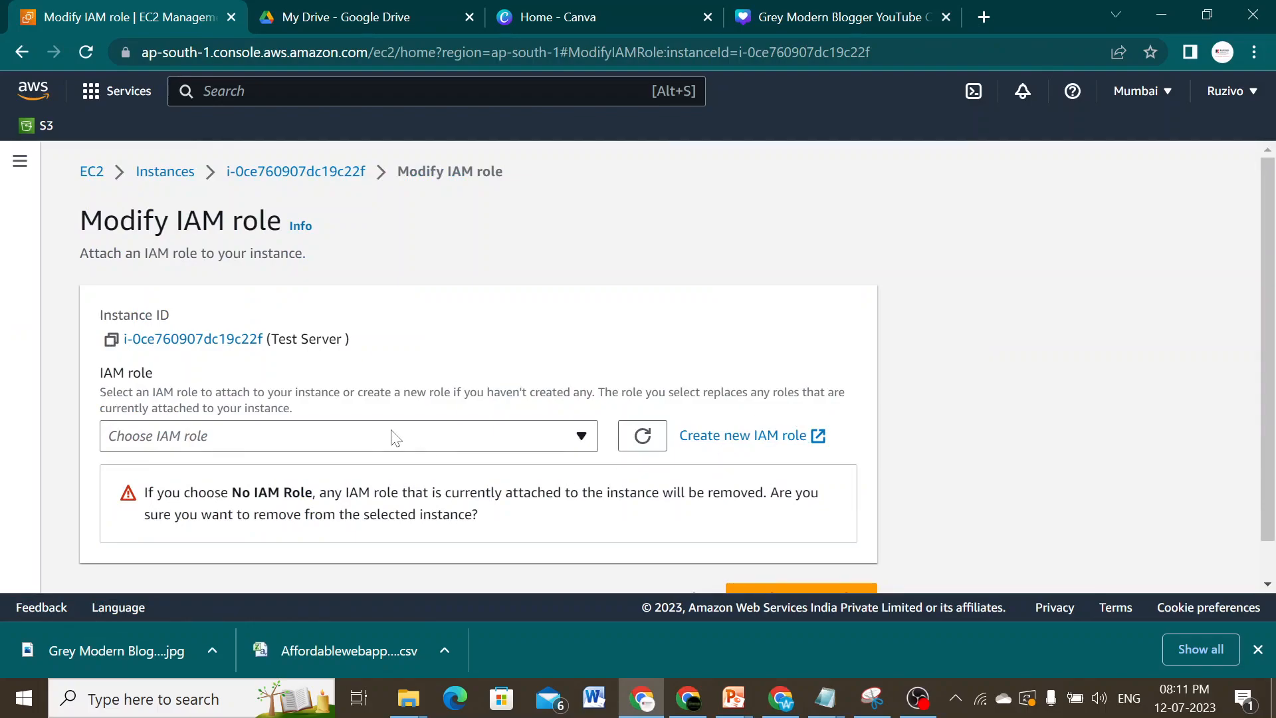
# Attach the IAM role Ec2-s3-fullaccess-test01 to Test Server, and select that instance in the instances list
pyautogui.scroll(-1, 555, 342)
pyautogui.click(459, 399)
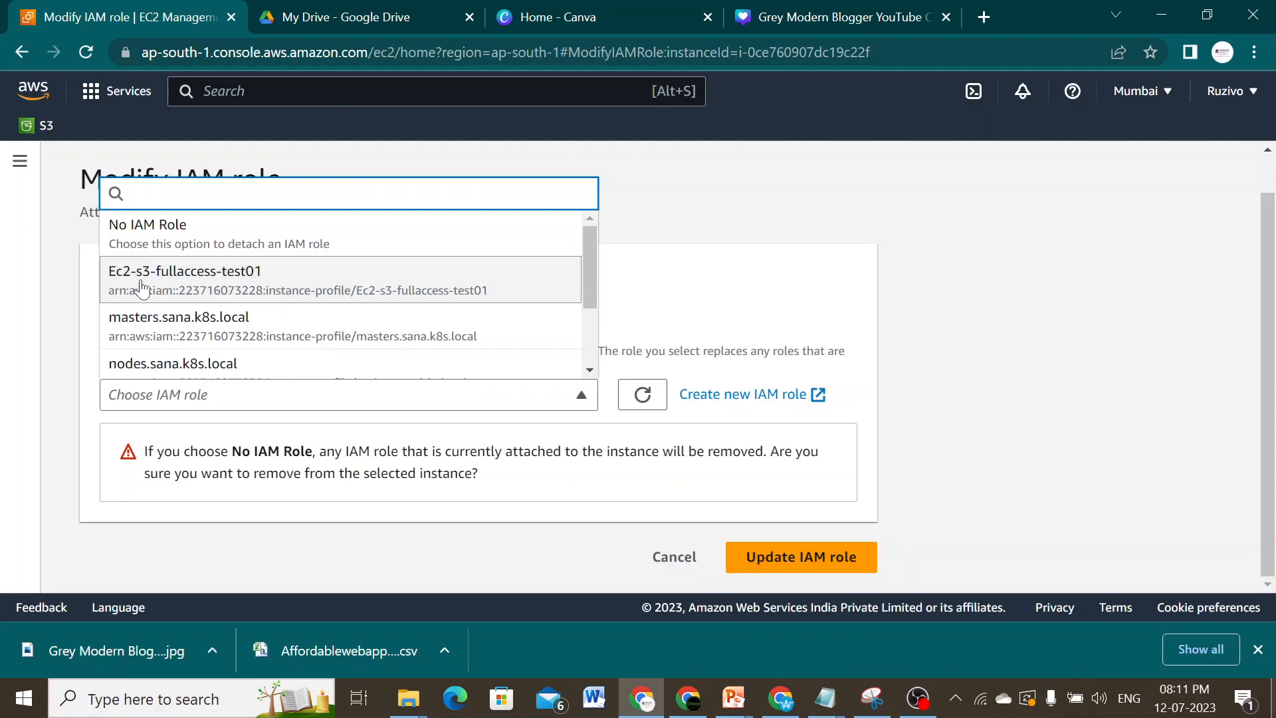
pyautogui.click(183, 287)
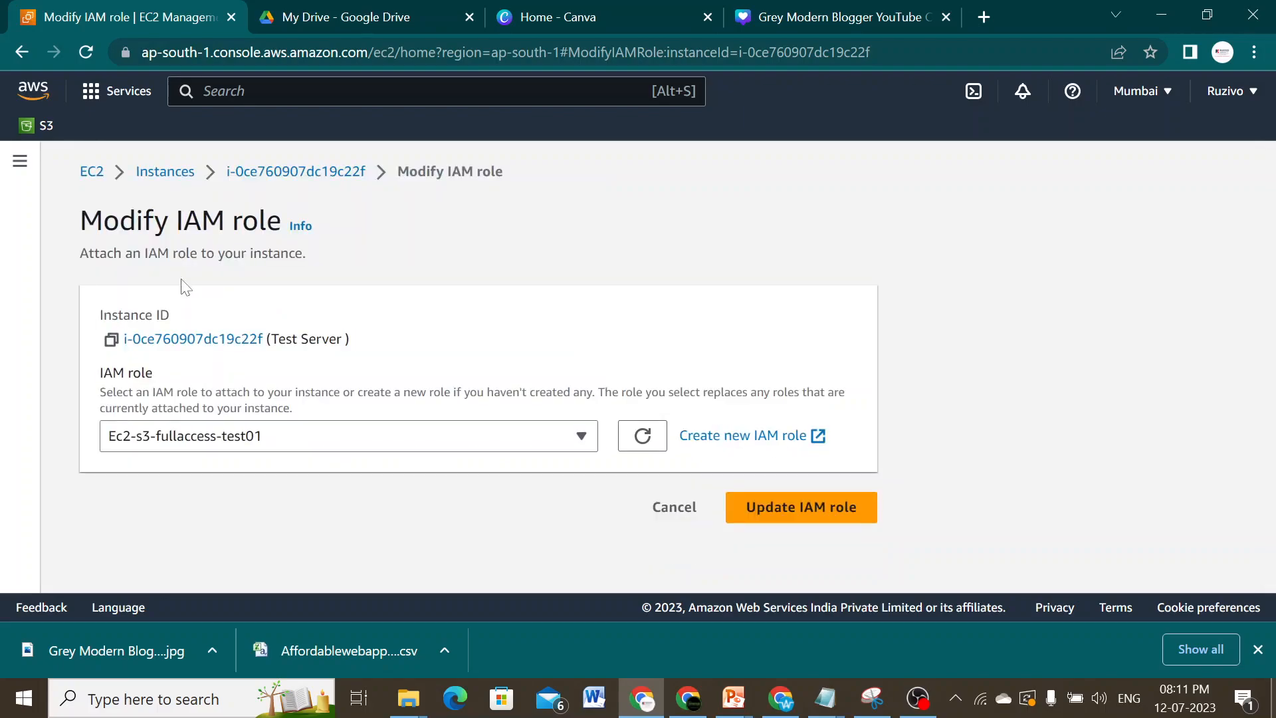
pyautogui.click(823, 512)
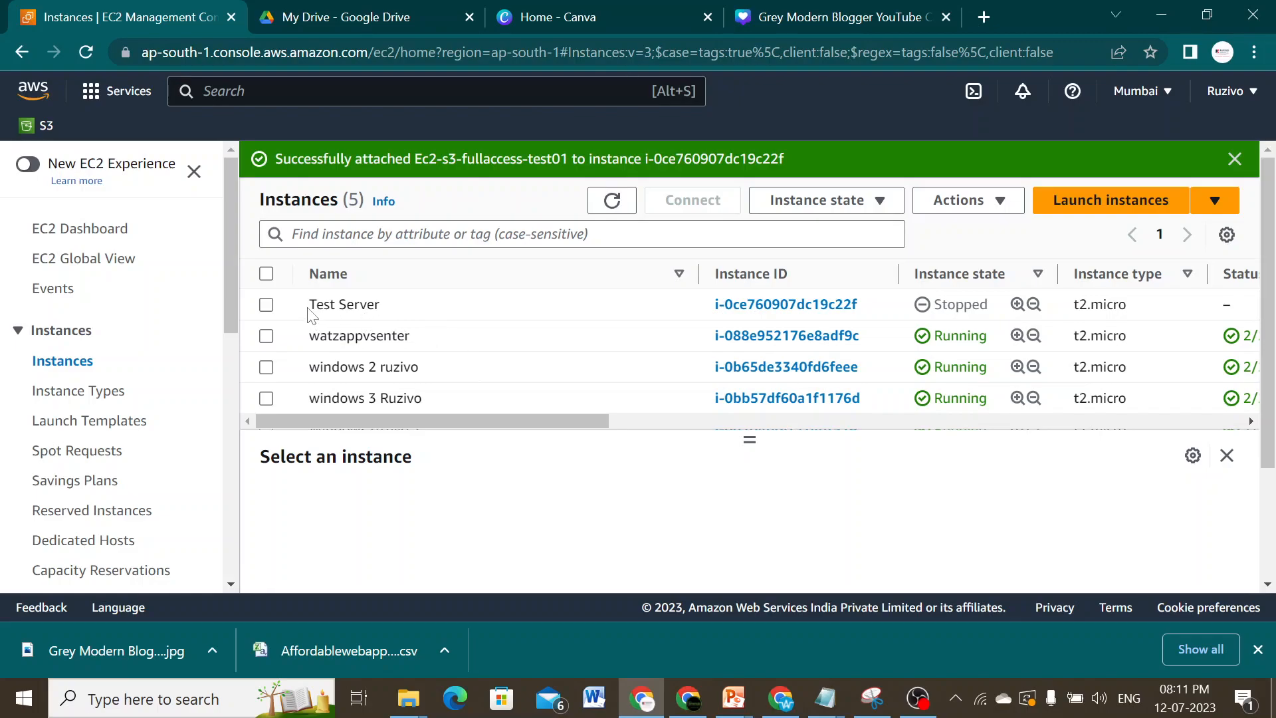
pyautogui.tripleClick(390, 303)
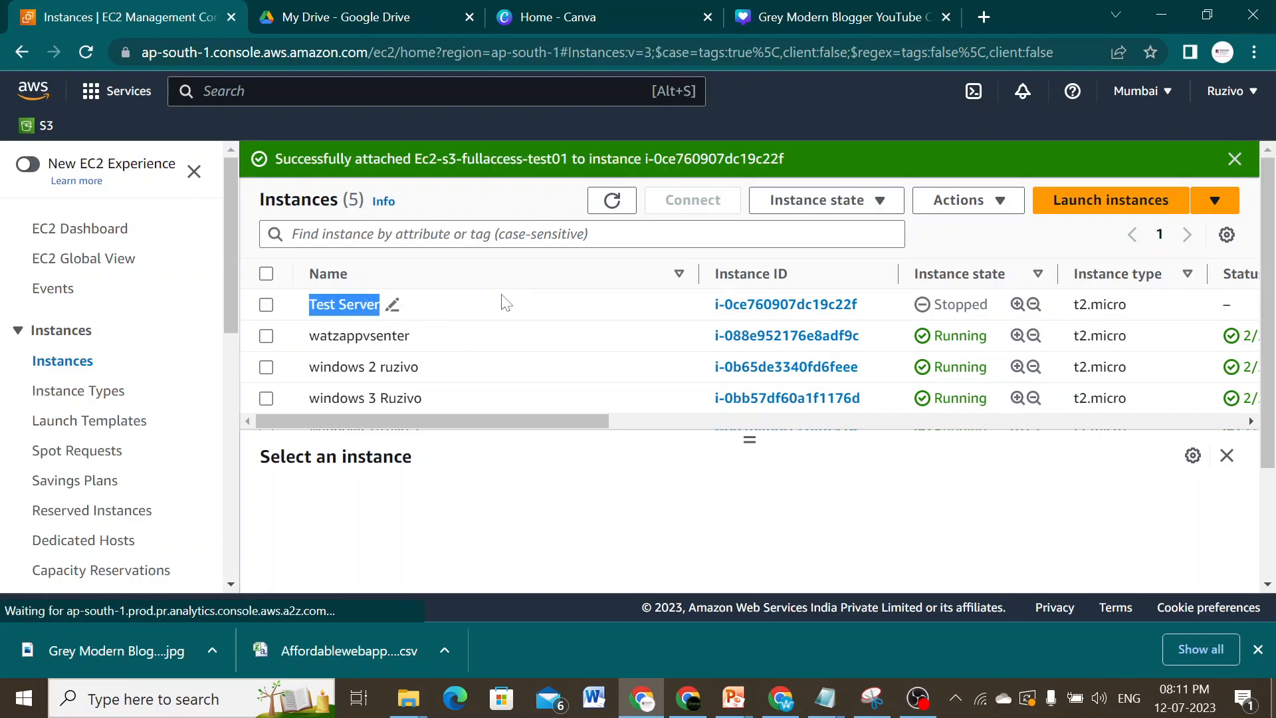
pyautogui.click(494, 314)
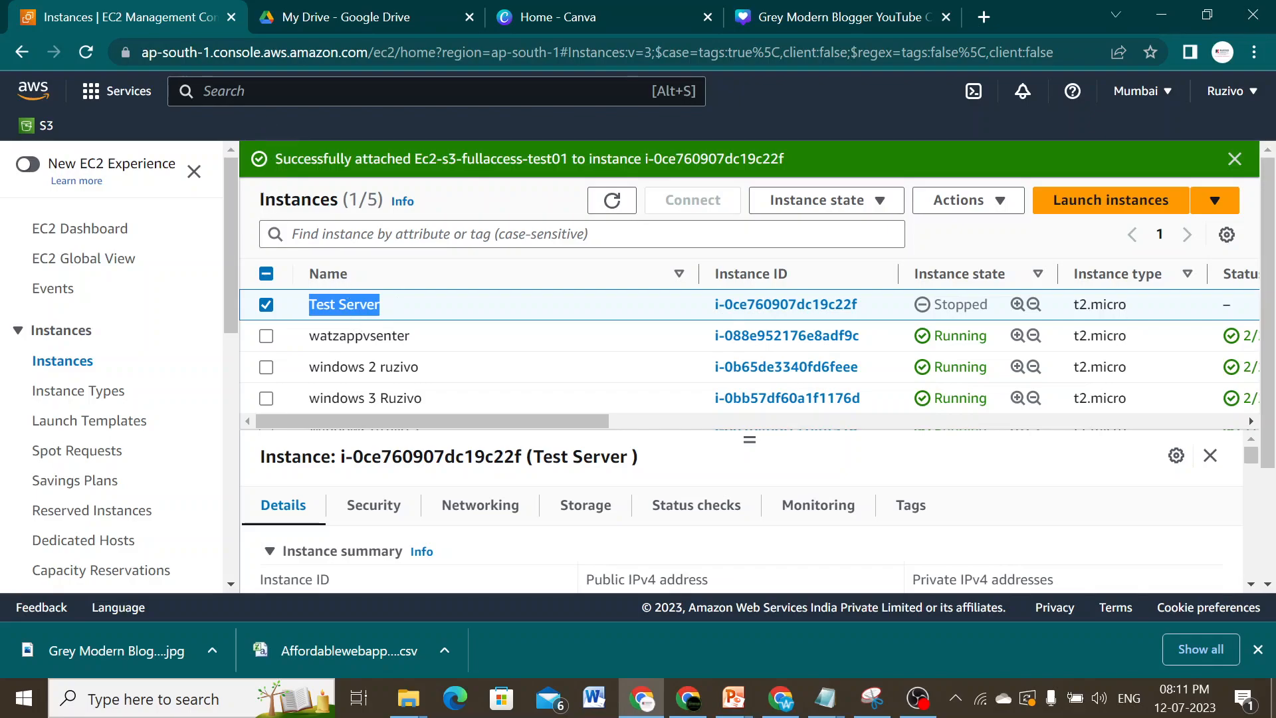
# Search the AWS services for iam
pyautogui.hotkey('alt', 's')
pyautogui.write('i')
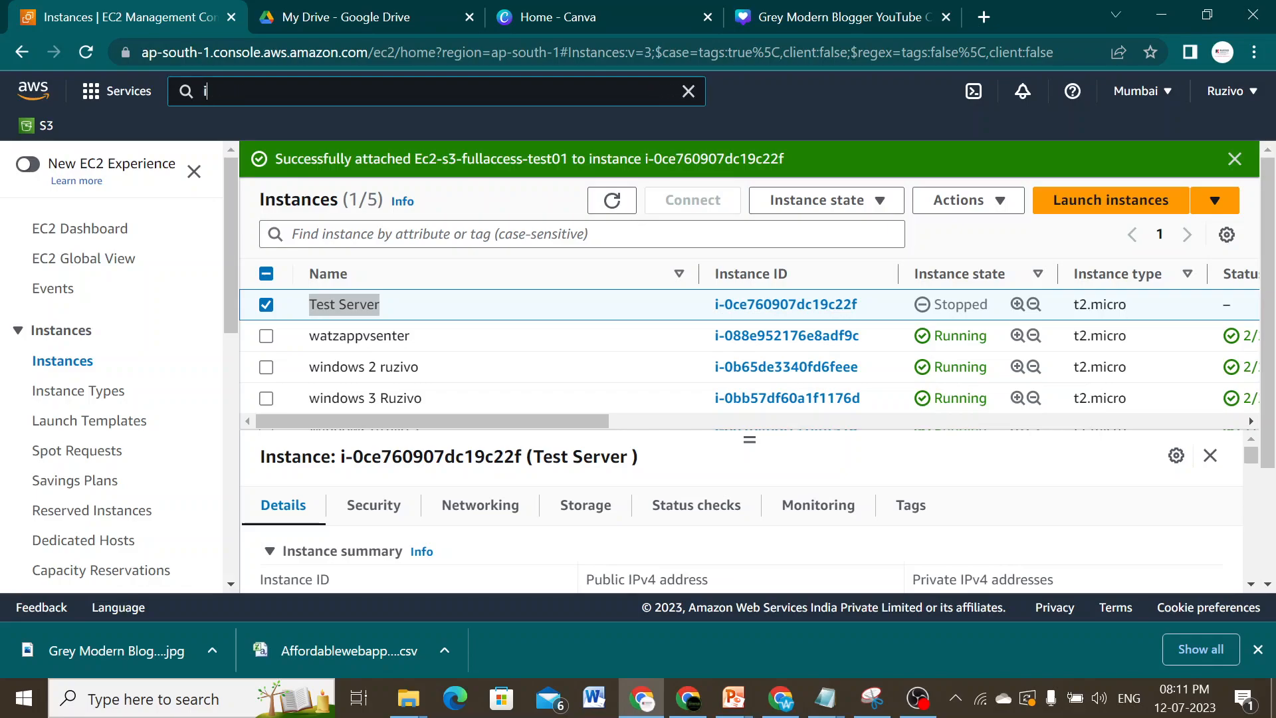
pyautogui.write('am')
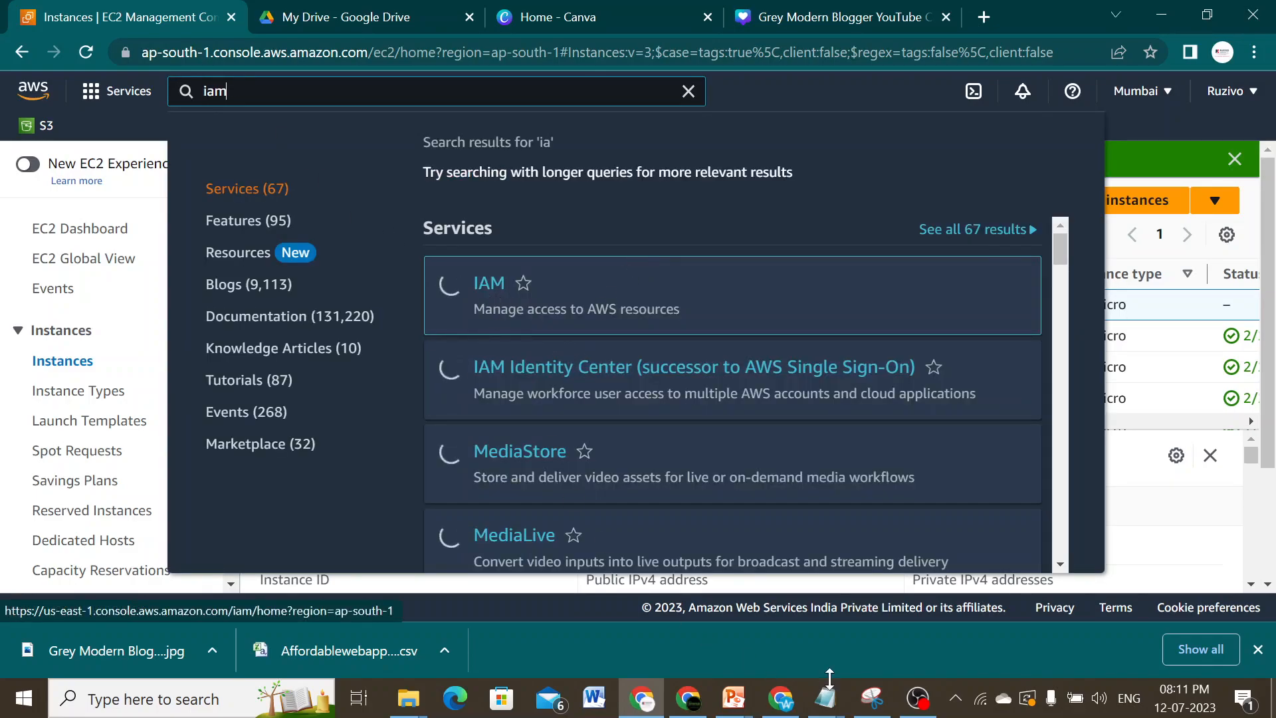
# Switch to the Setting up IAM Role presentation in PowerPoint and highlight the word IAM in the slide title
pyautogui.moveTo(733, 698)
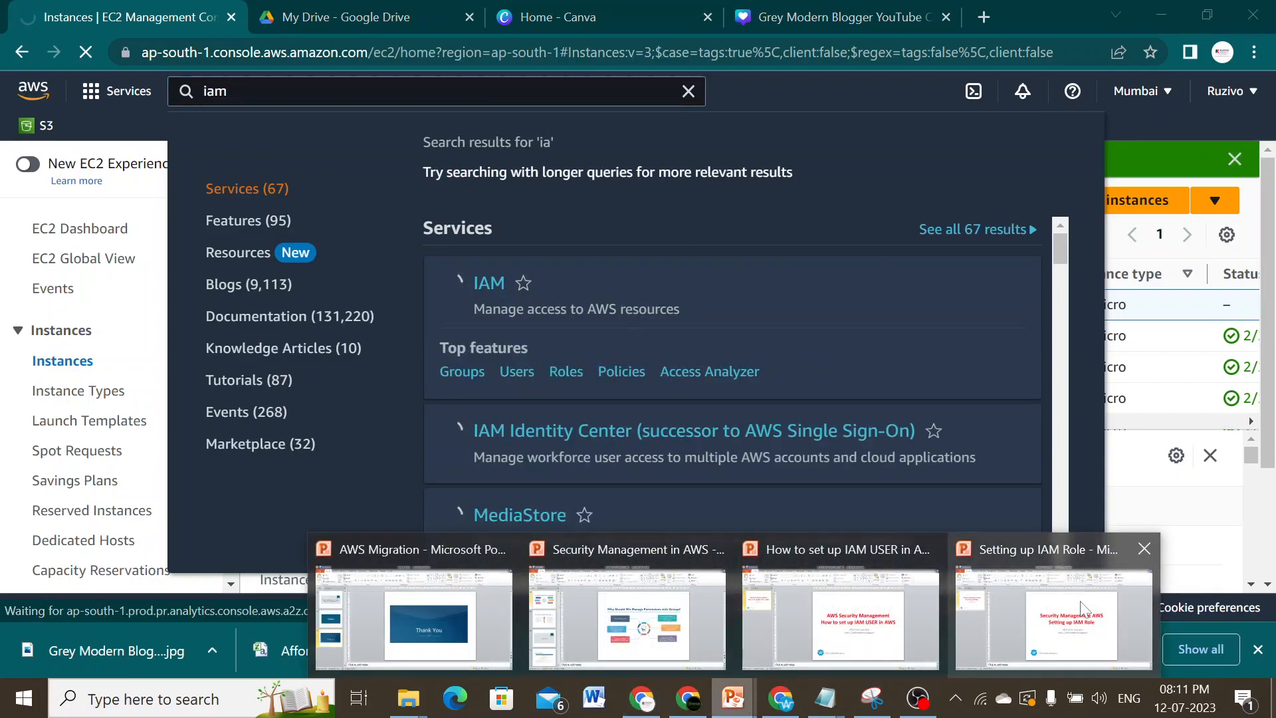
pyautogui.click(1063, 605)
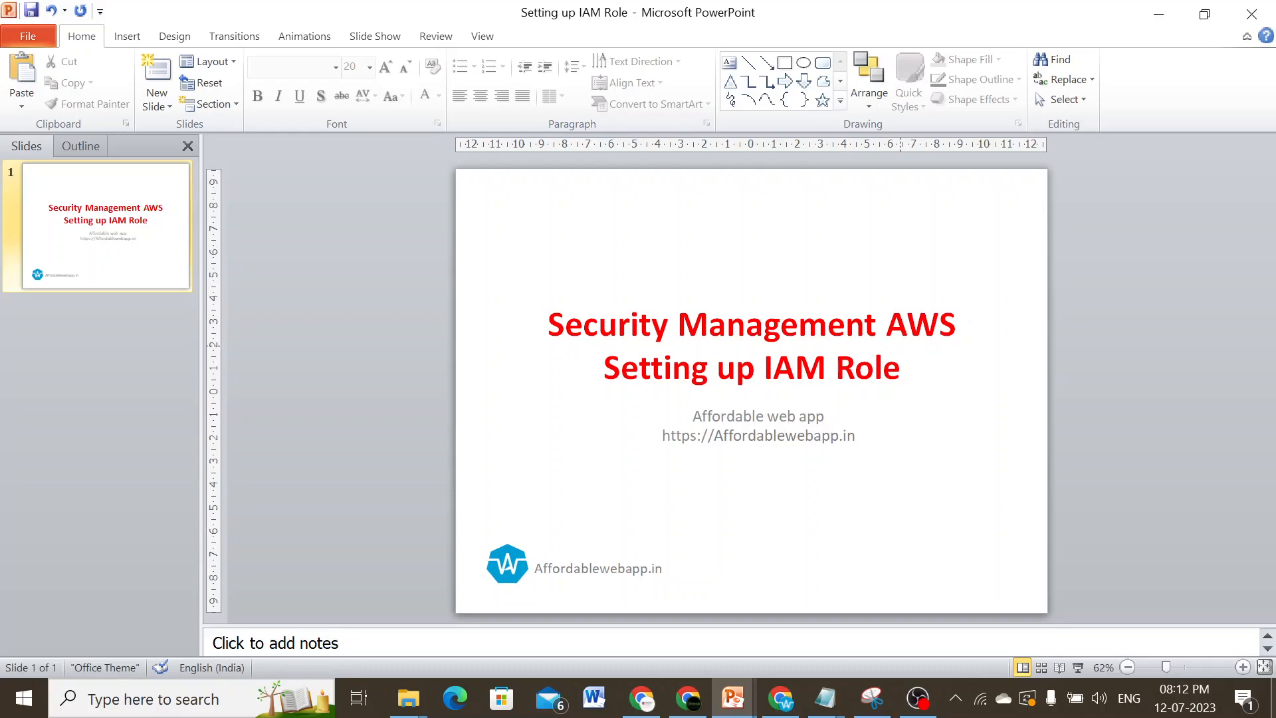
pyautogui.moveTo(826, 367); pyautogui.dragTo(763, 367)
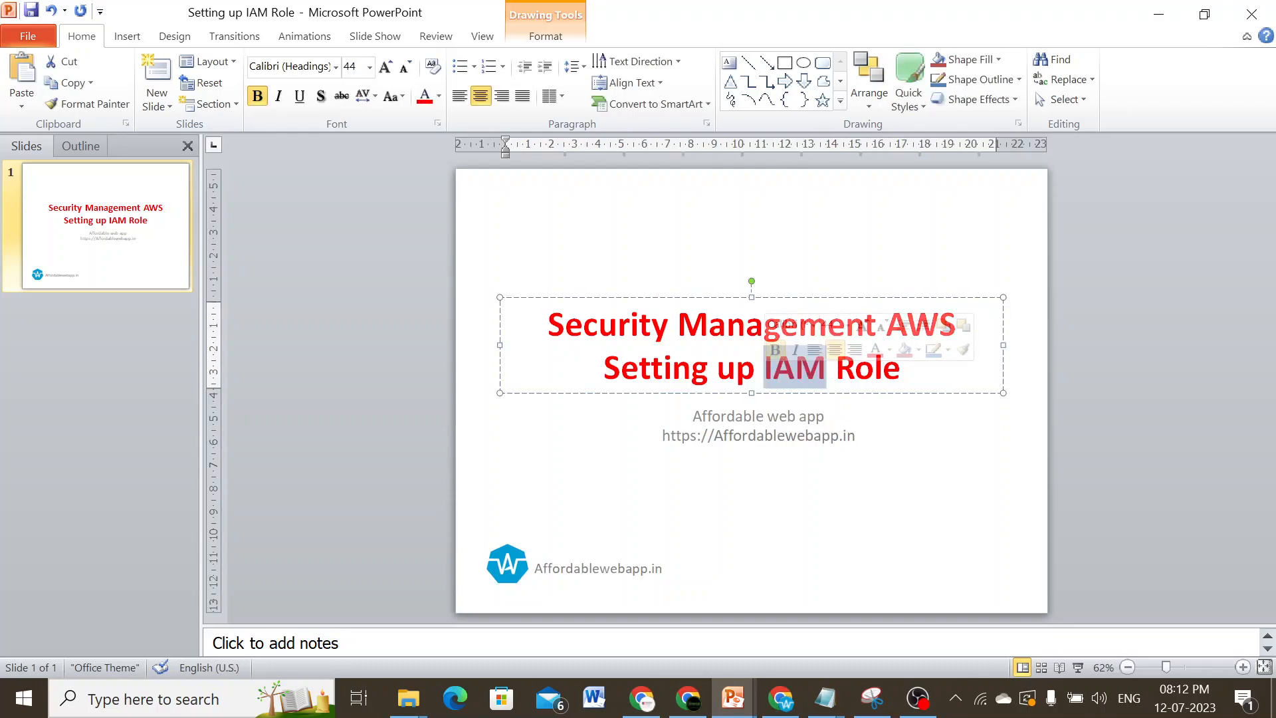